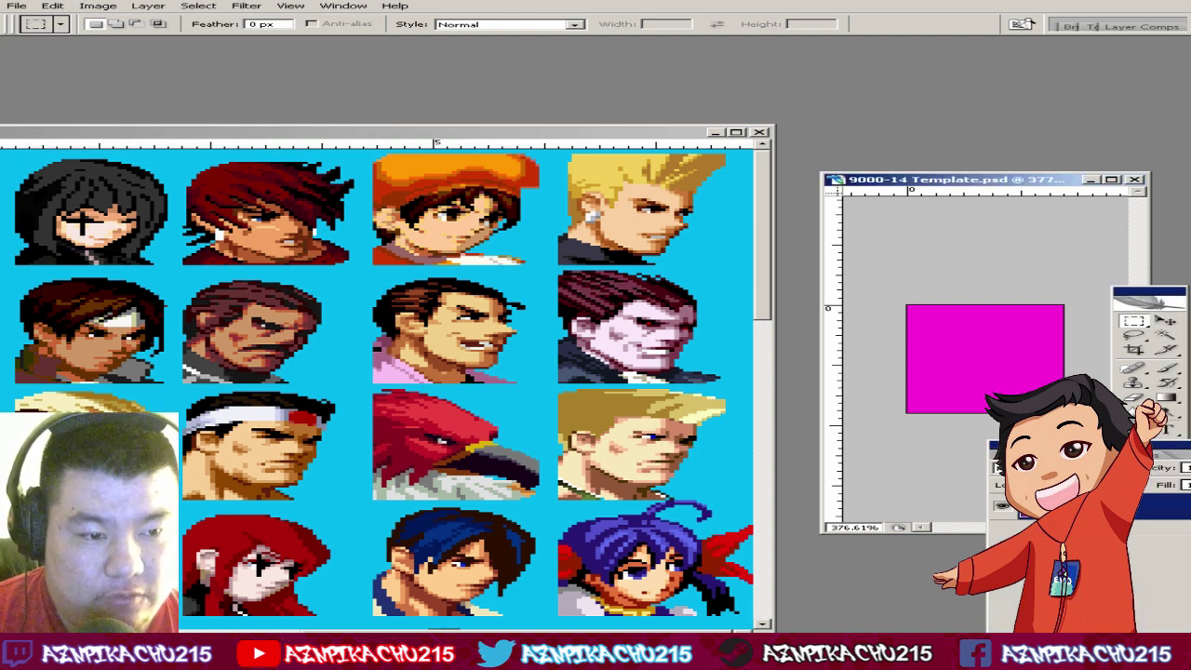
Step: Select the brown-haired fighter's portrait with the white headband on the portrait sheet using a rectangular marquee
left_click(645, 133)
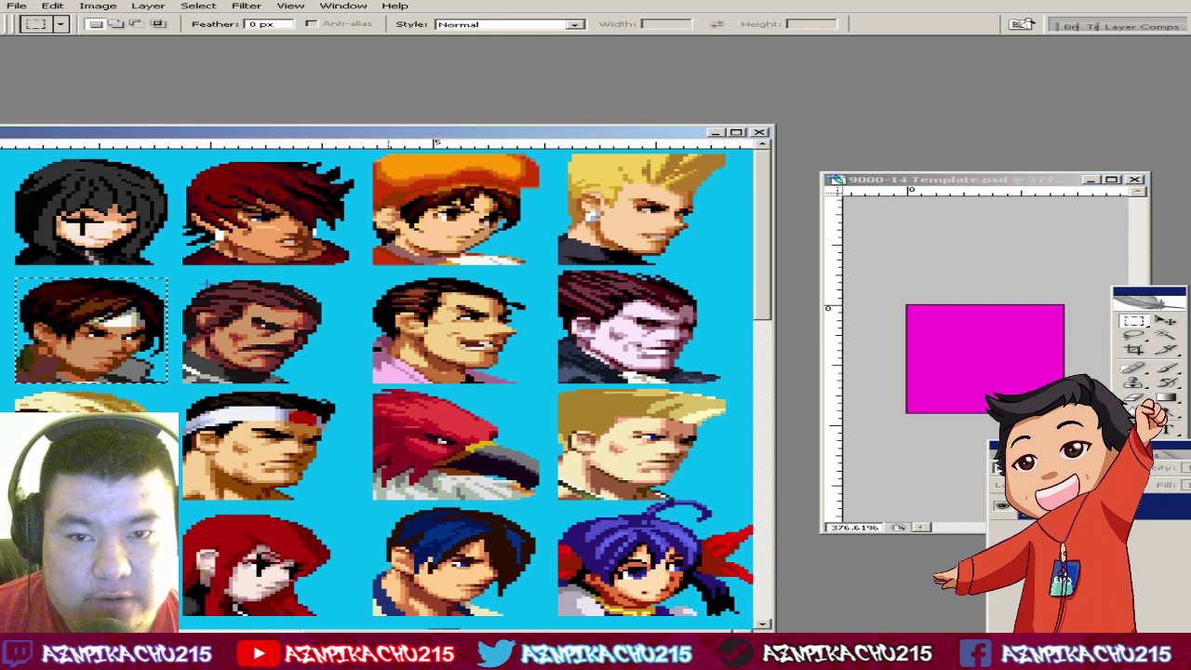
key("v")
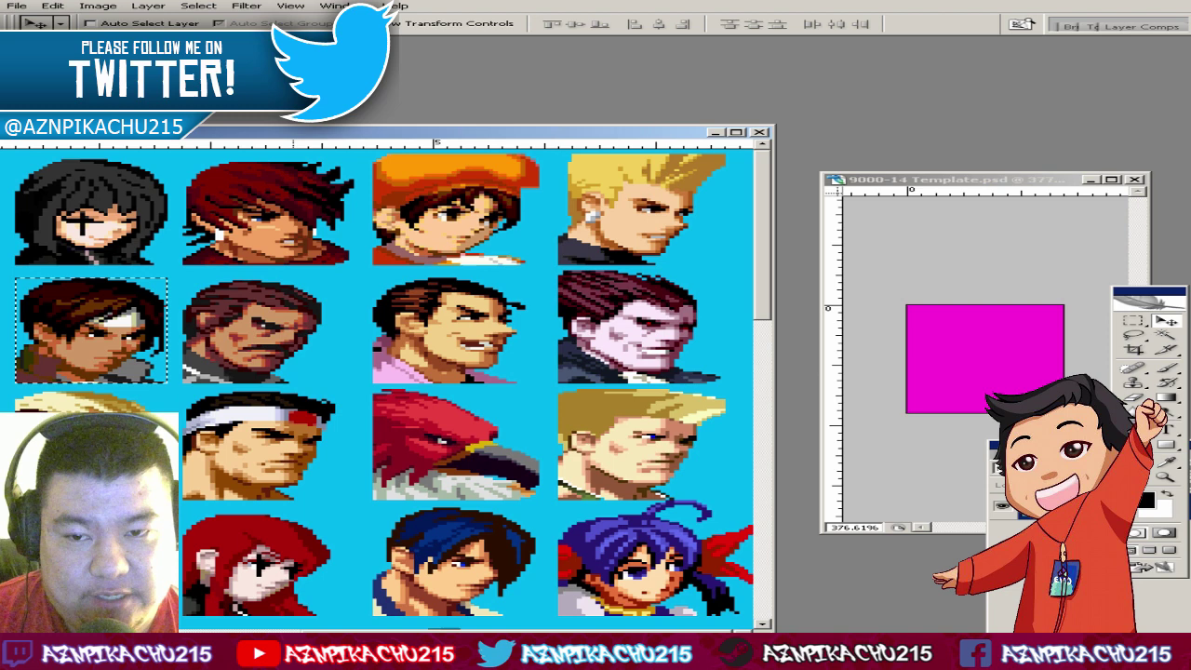
key("m")
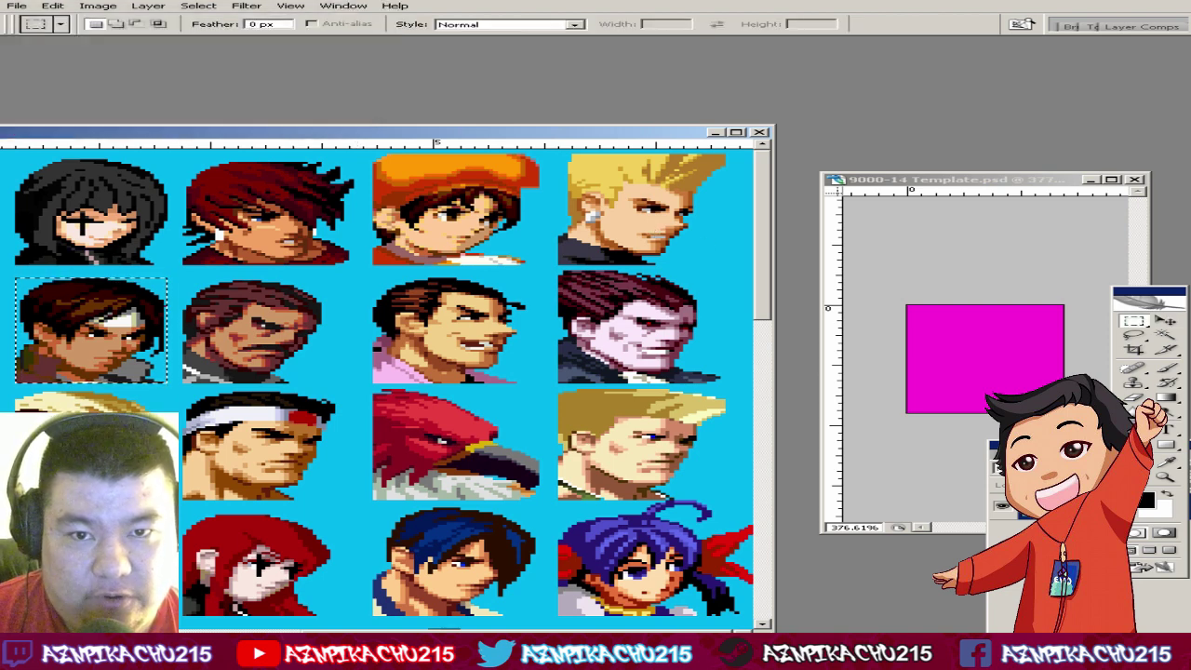
left_click(343, 302)
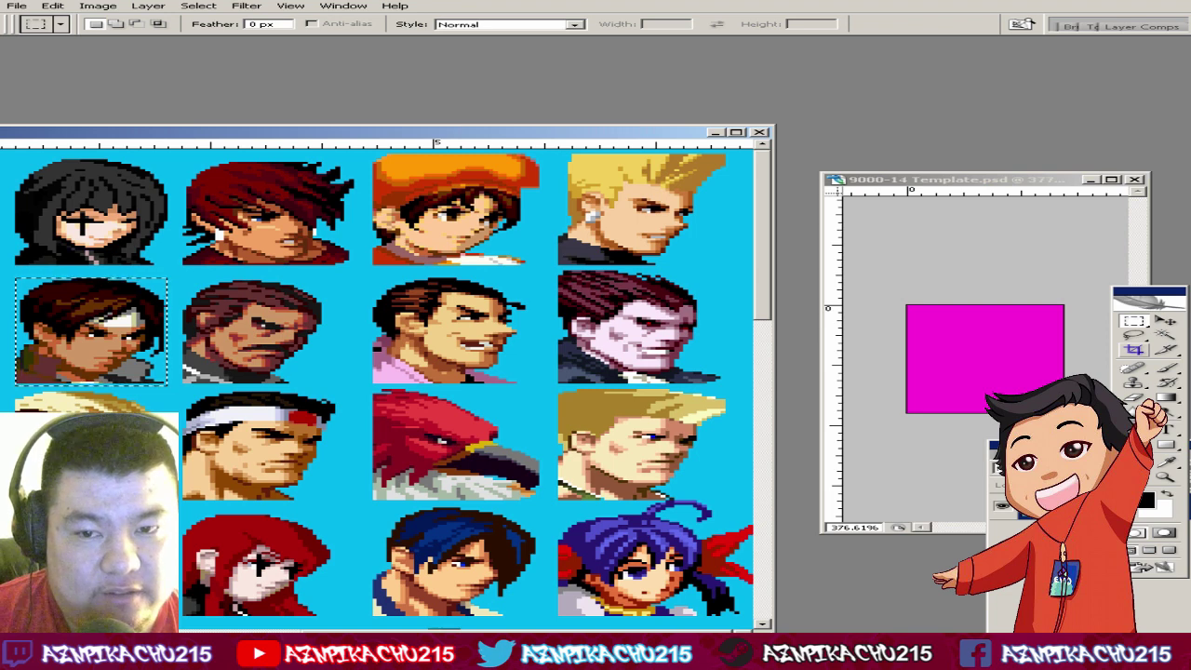
Step: Crop the portrait sheet to the brown-haired fighter with the white headband
left_click(1134, 350)
left_click_drag(97, 337, 16, 277)
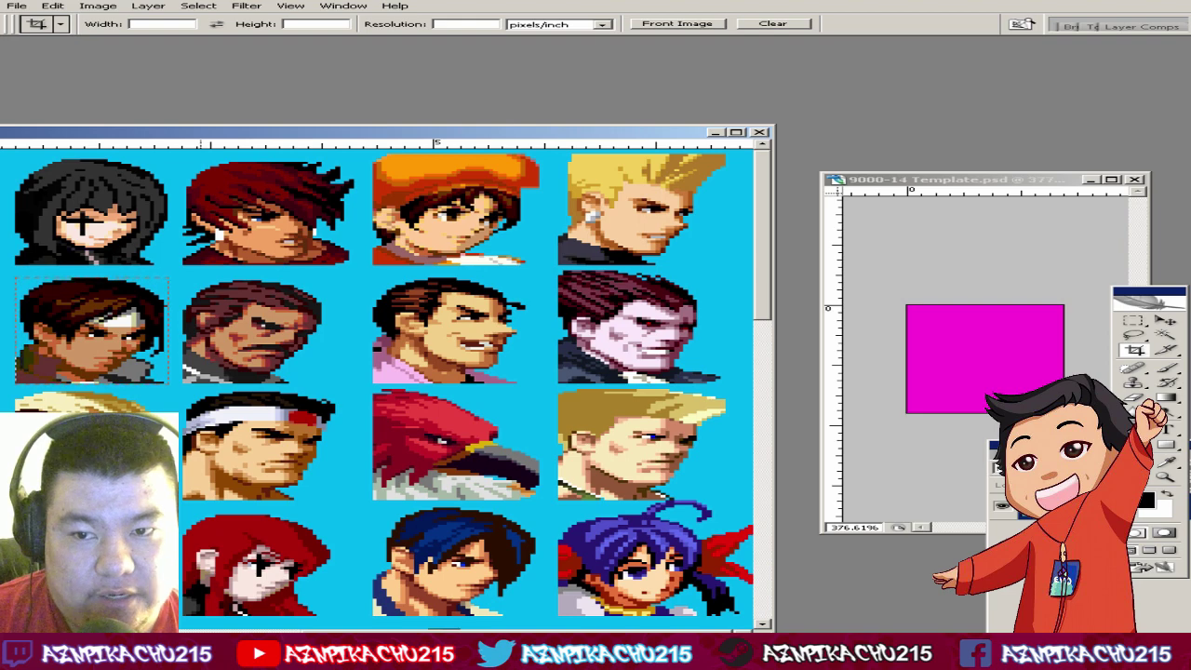
left_click_drag(15, 382, 15, 383)
key("Return")
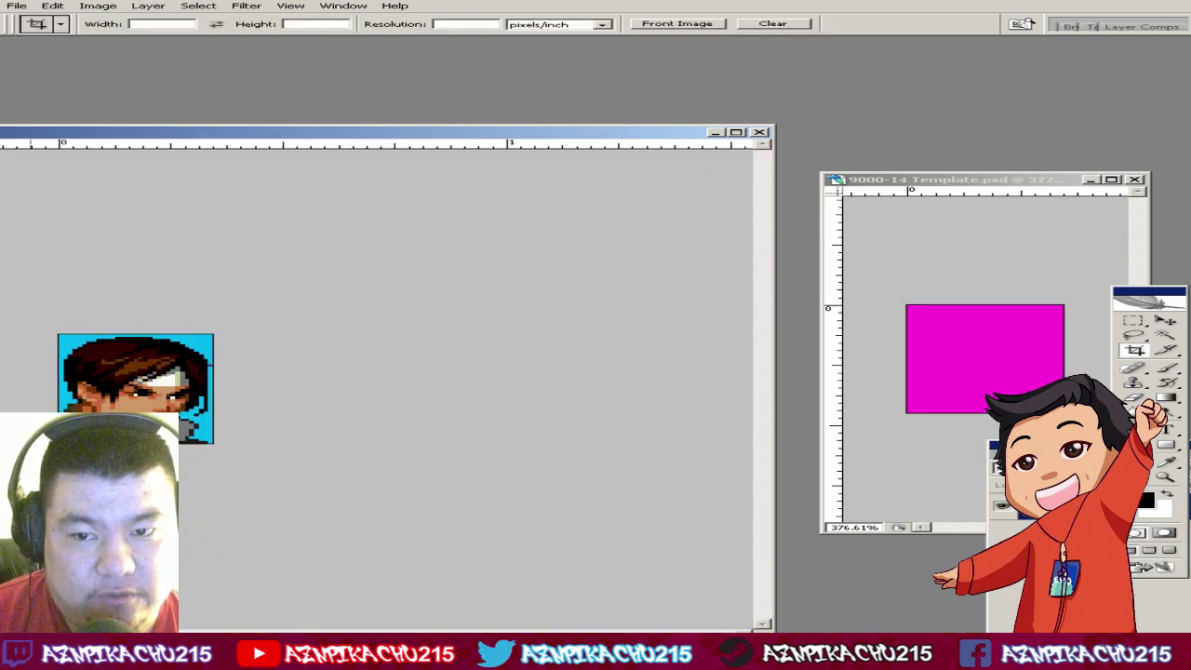
key("ctrl+z")
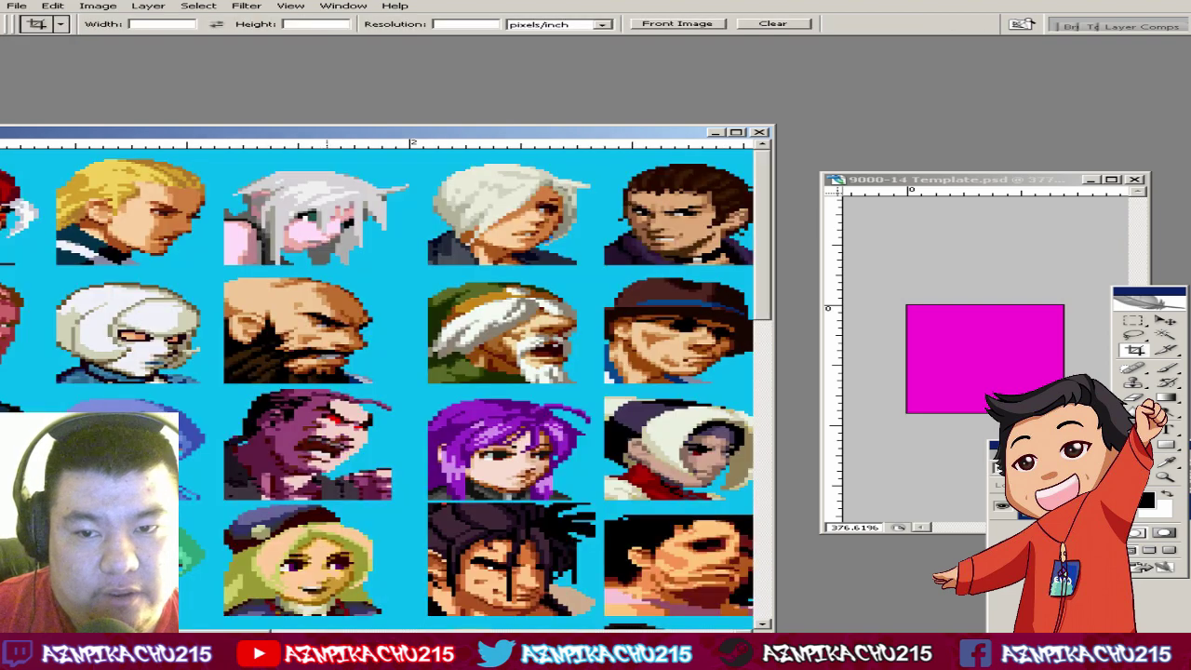
key("ctrl+z")
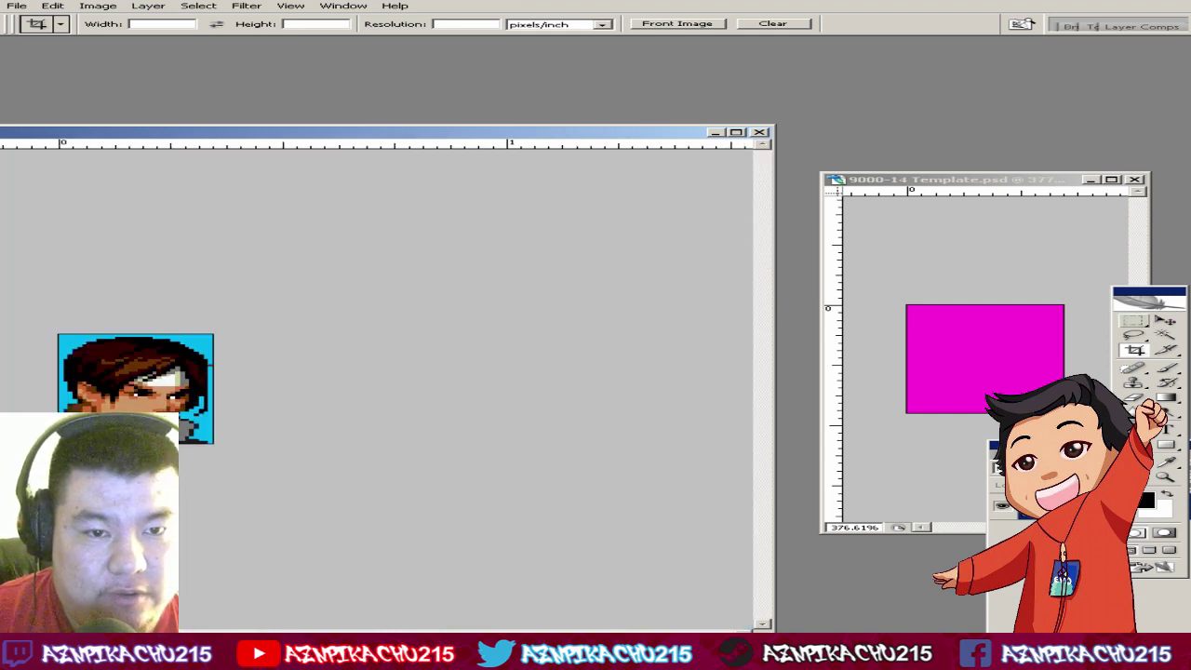
Step: Copy the cropped portrait into 9000-14 Template.psd and align it so it covers the magenta canvas
left_click(1133, 320)
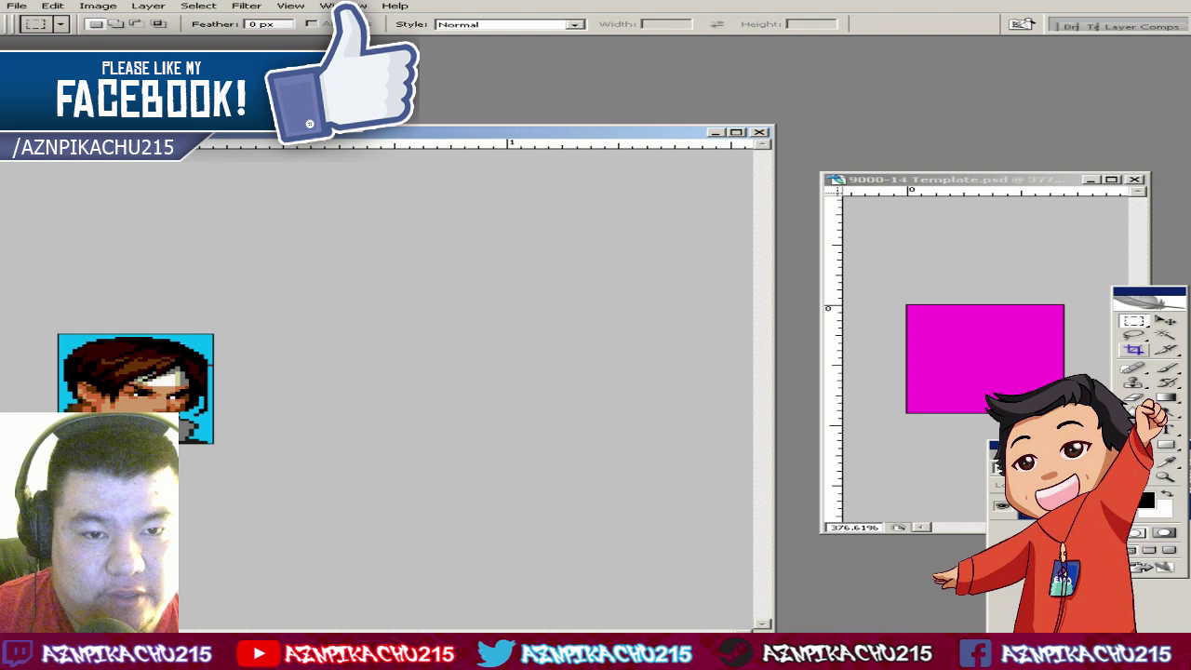
left_click(1134, 350)
key("v")
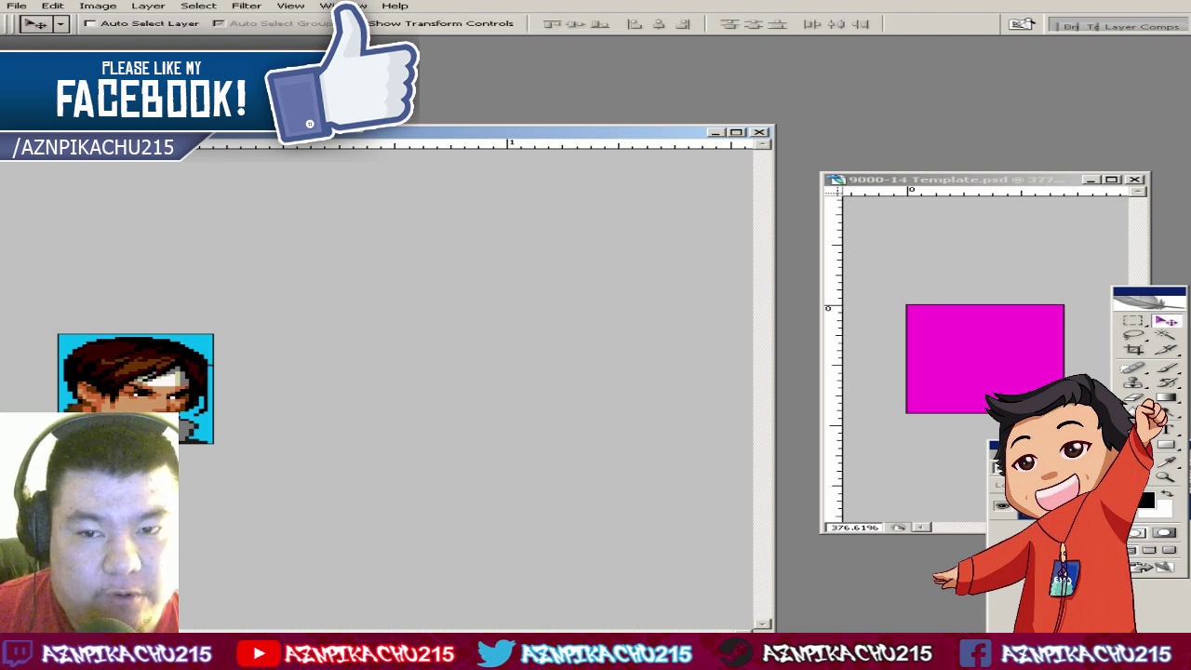
left_click_drag(623, 363, 984, 358)
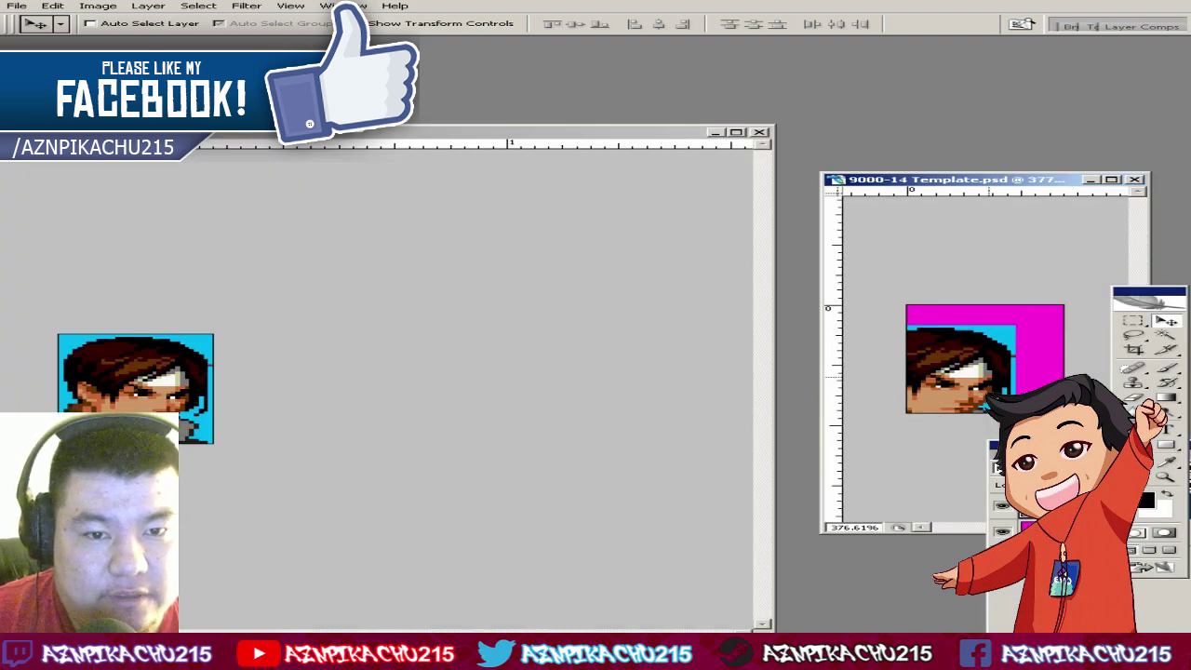
left_click_drag(989, 376, 1023, 349)
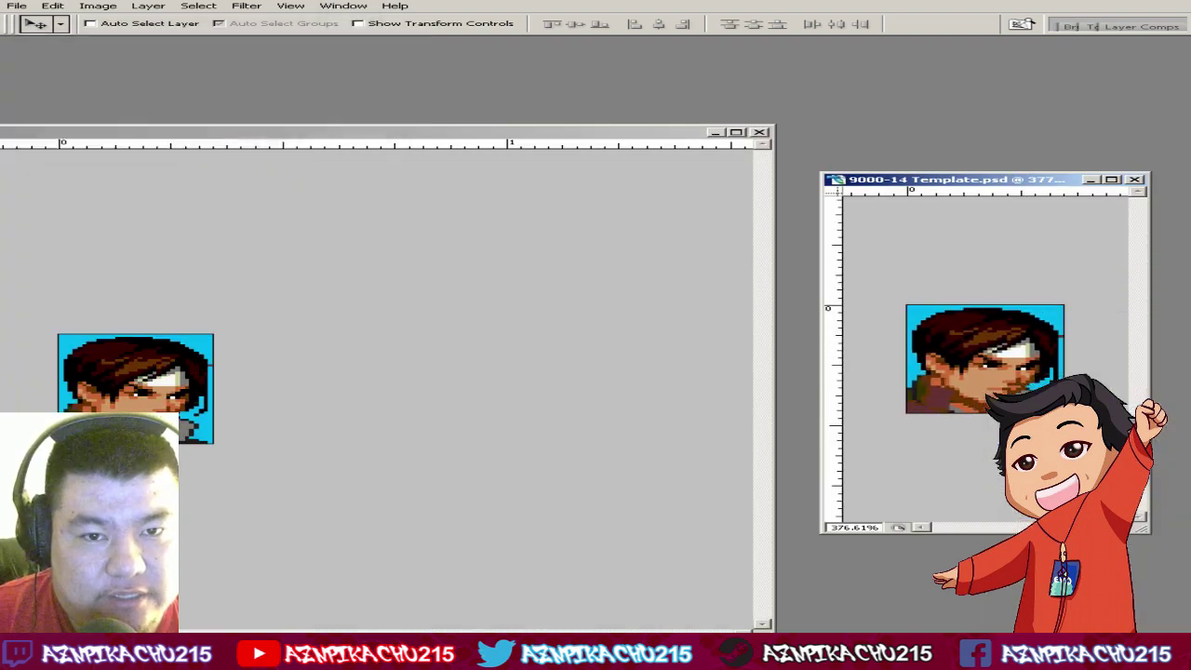
Step: Move the template window clear of the palettes and place the toolbox right beside it
left_click_drag(955, 179, 860, 185)
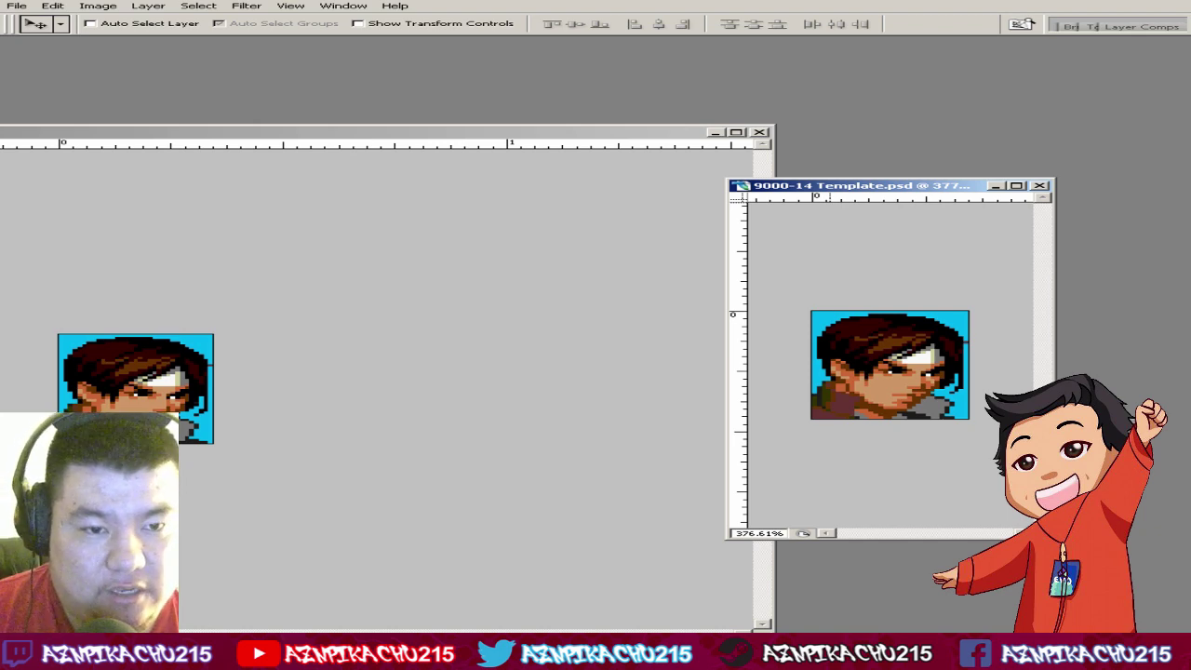
left_click_drag(892, 185, 900, 136)
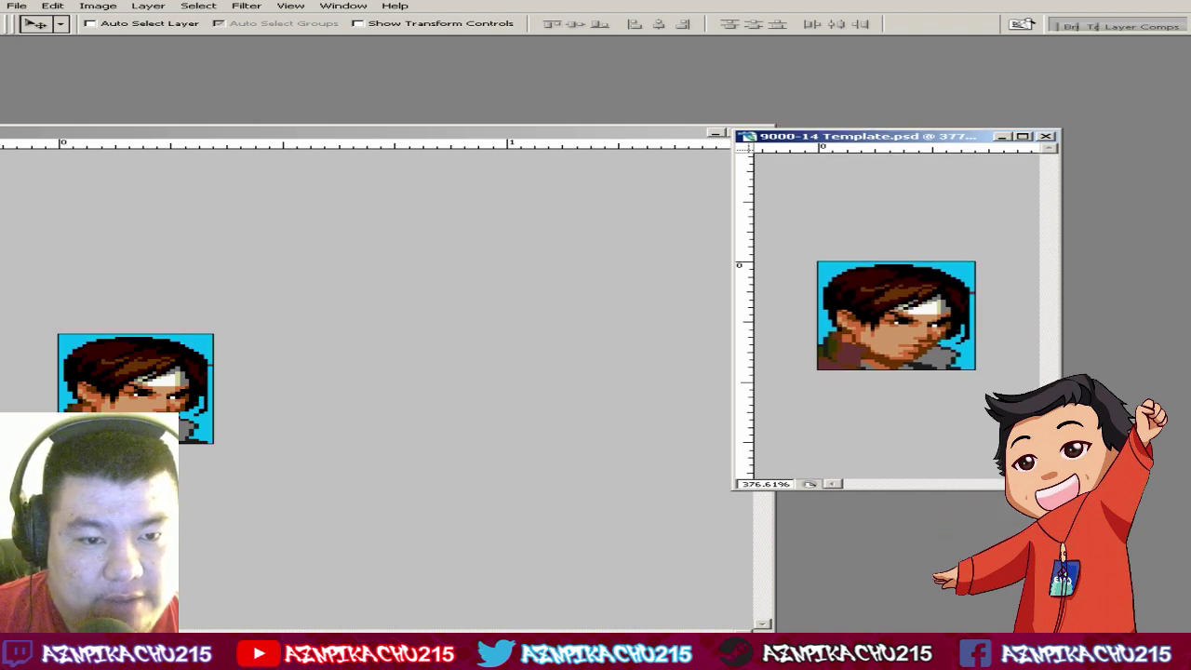
key("Tab")
left_click_drag(1148, 292, 1104, 146)
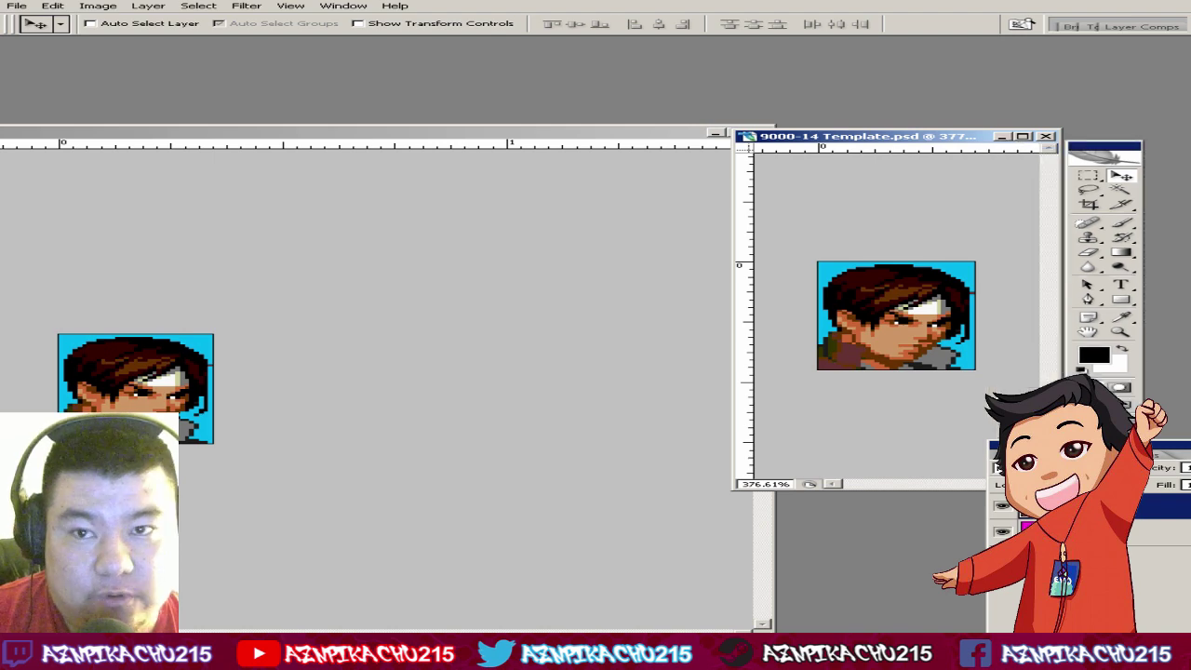
left_click(98, 6)
mouse_move(186, 20)
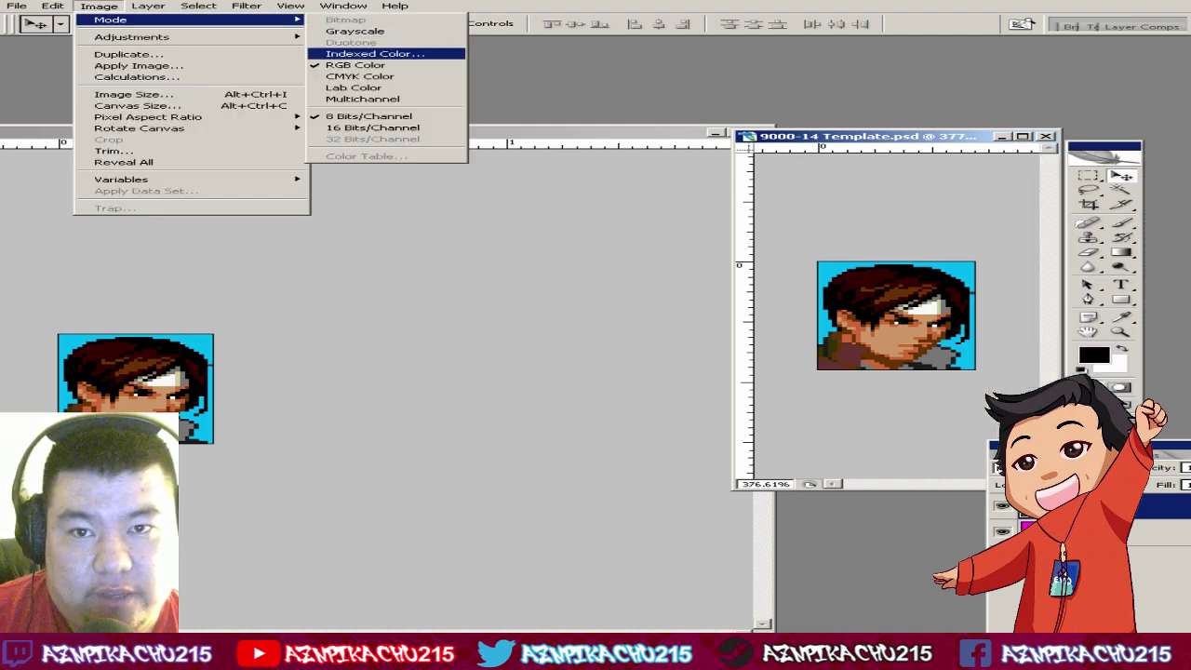
left_click(374, 53)
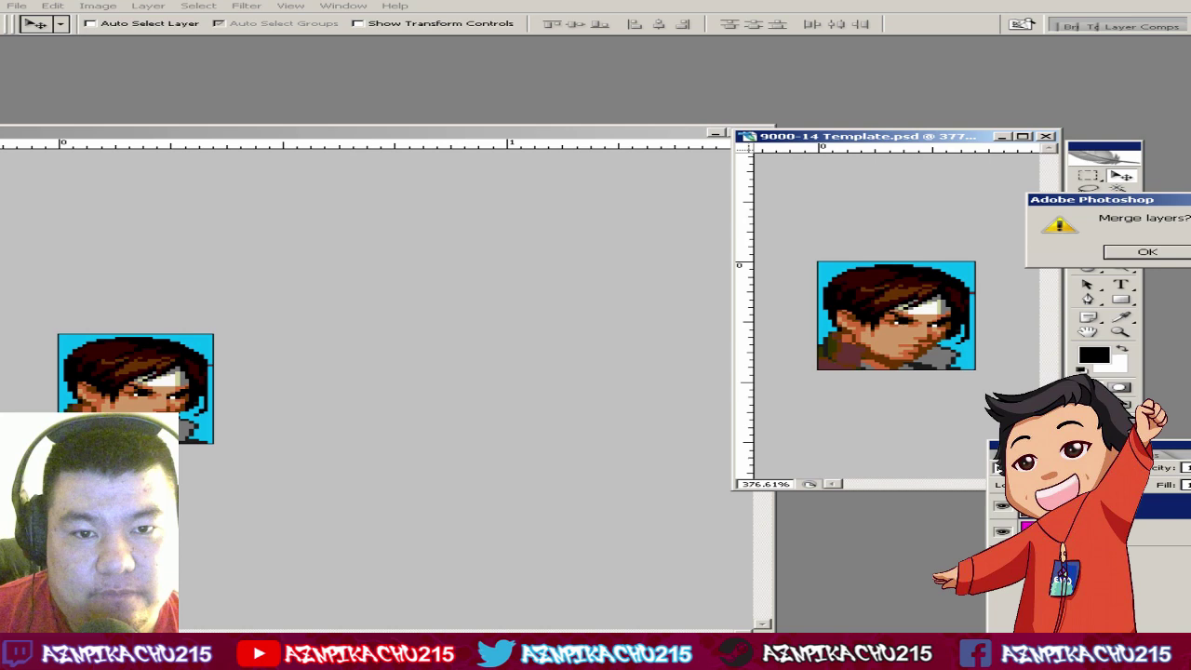
key("Return")
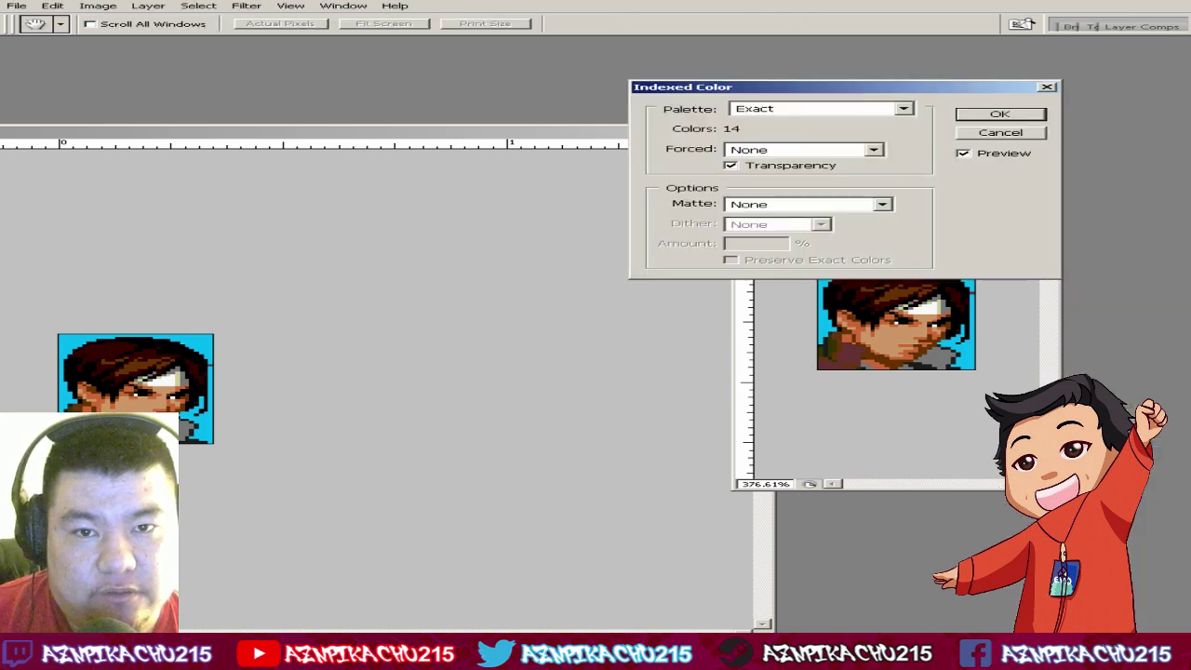
key("Escape")
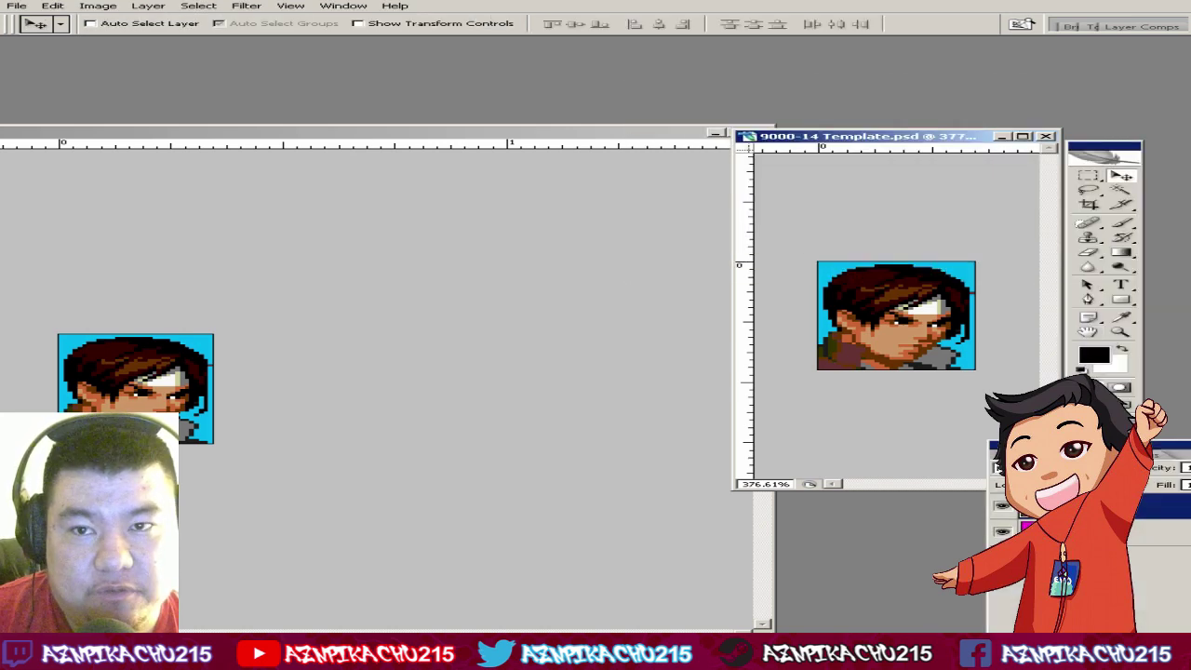
Step: Convert the template image to Indexed Color with the Exact palette, merging its layers
left_click(98, 6)
mouse_move(186, 19)
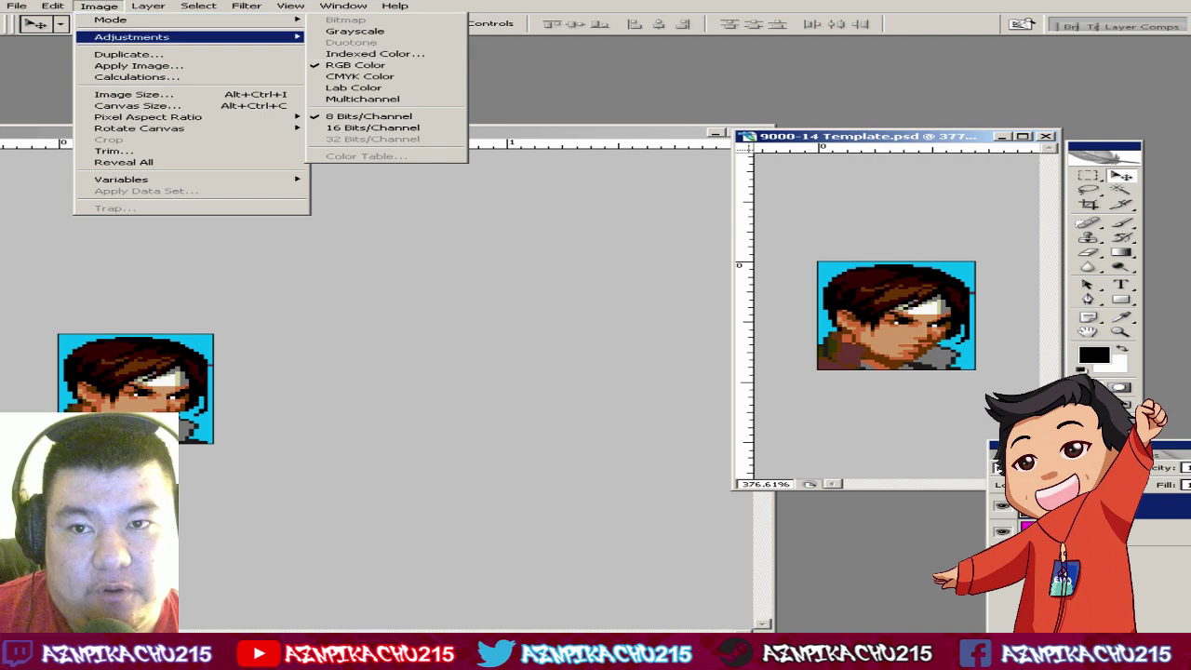
left_click(97, 6)
left_click(97, 6)
mouse_move(186, 20)
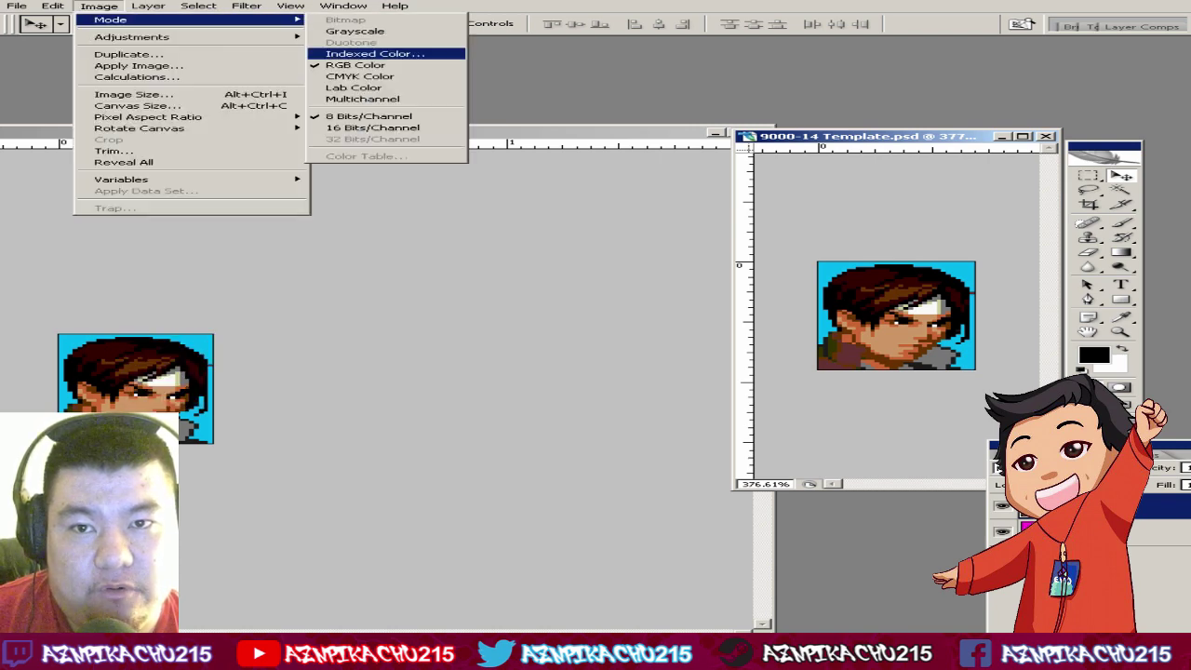
left_click(391, 52)
key("Return")
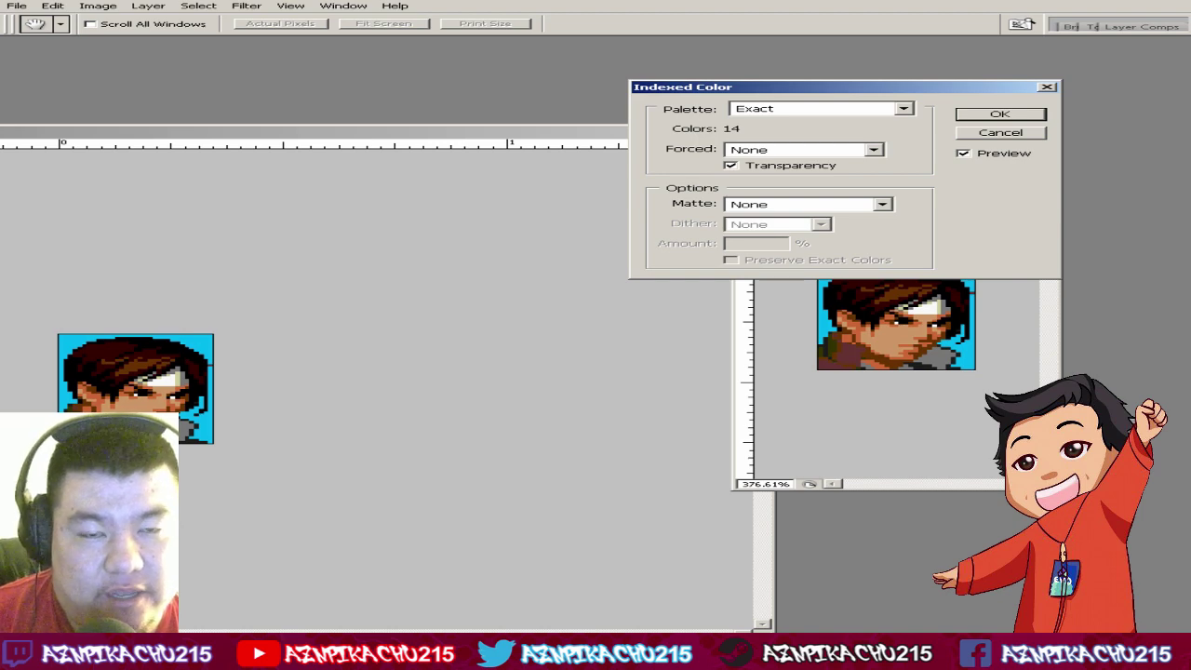
key("Return")
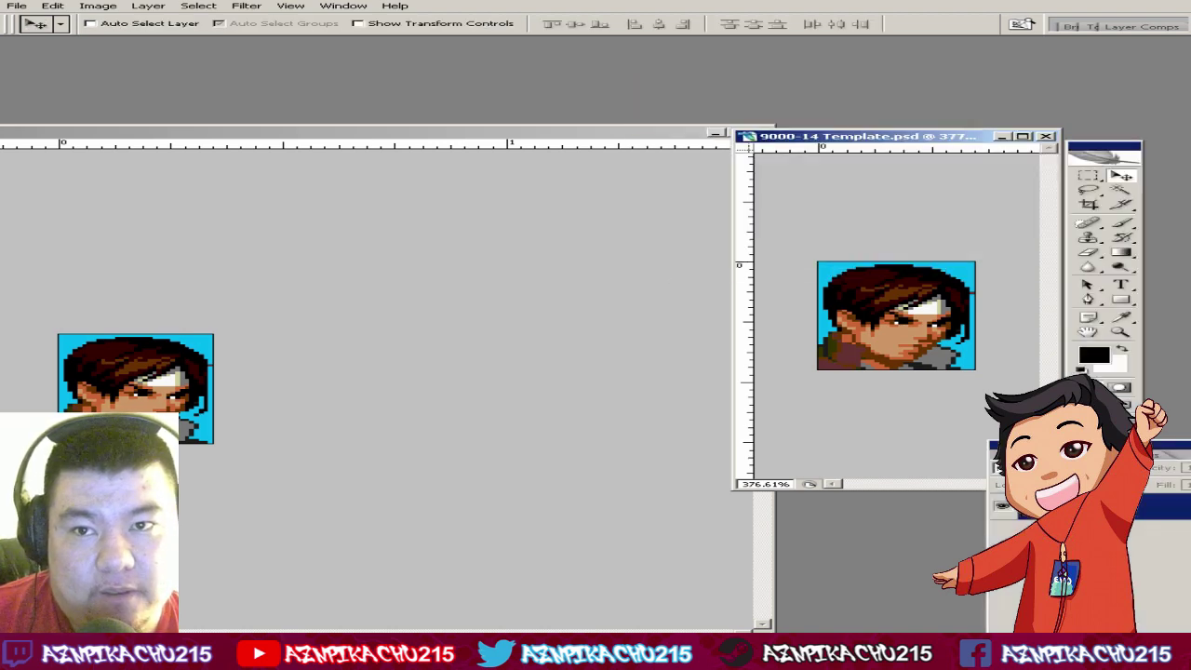
Step: Fill the unused entries of the image's color table with black and make the last entry transparent
left_click(98, 6)
mouse_move(110, 19)
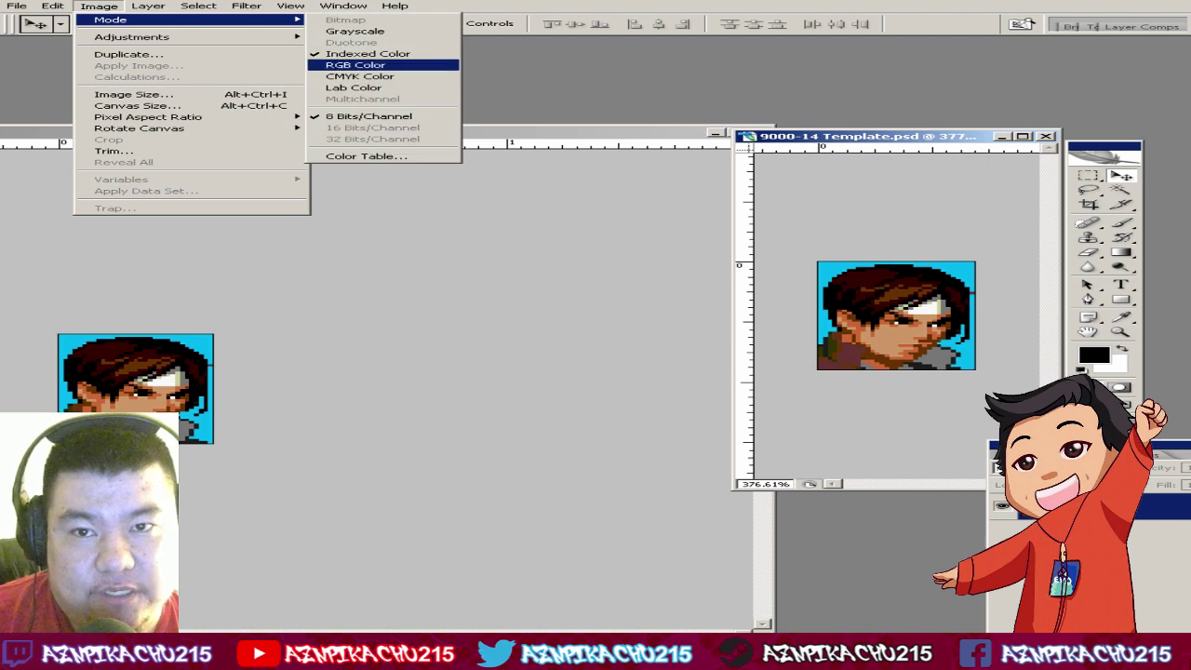
left_click(366, 156)
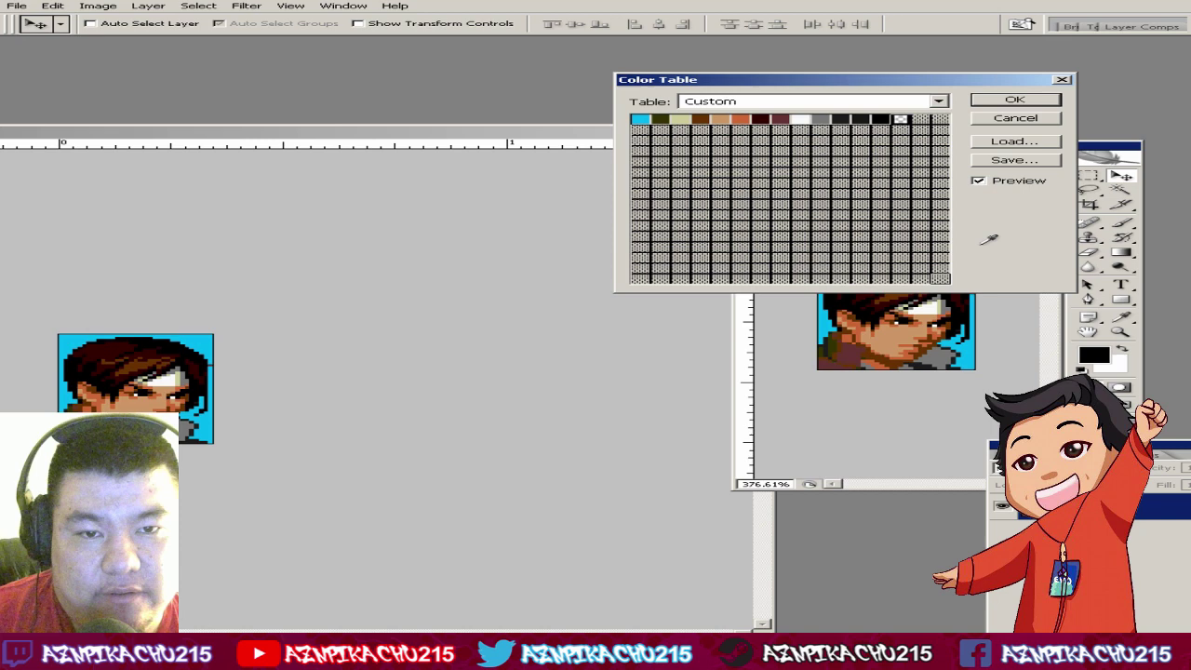
left_click_drag(901, 119, 940, 278)
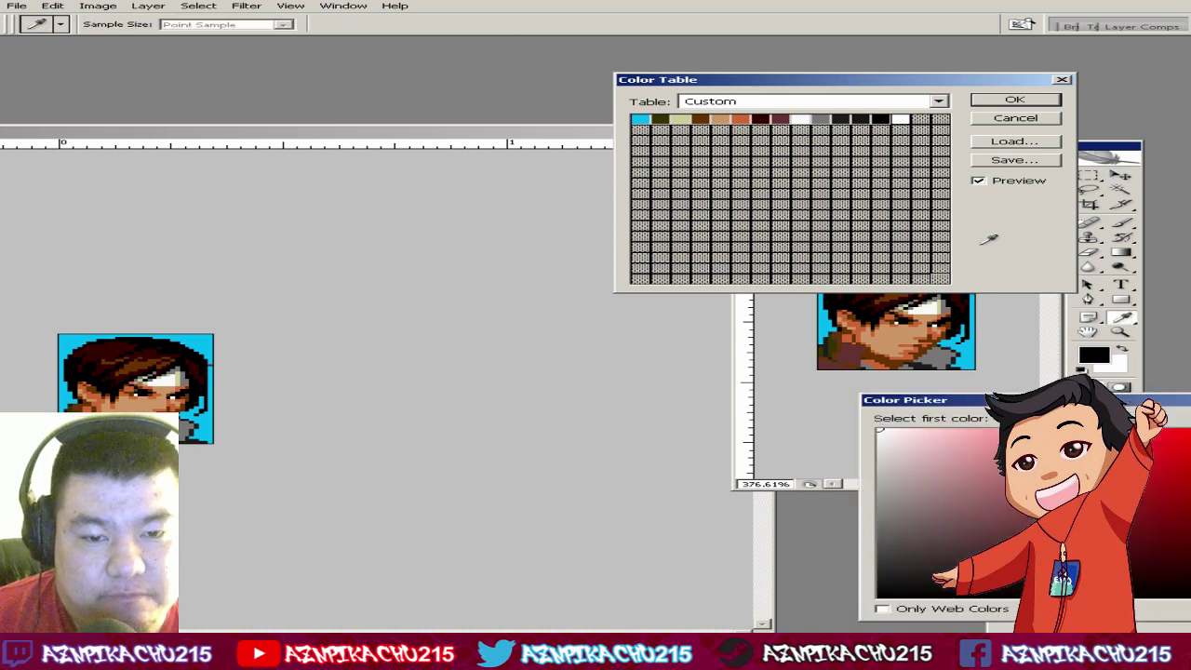
left_click(879, 596)
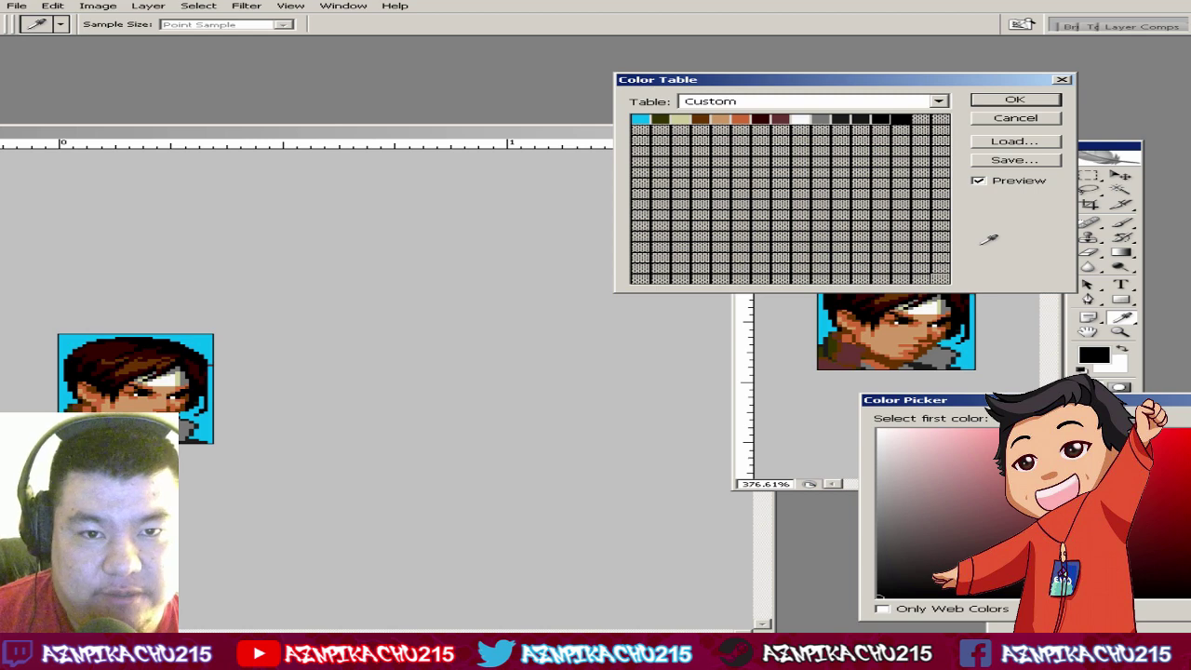
key("Return")
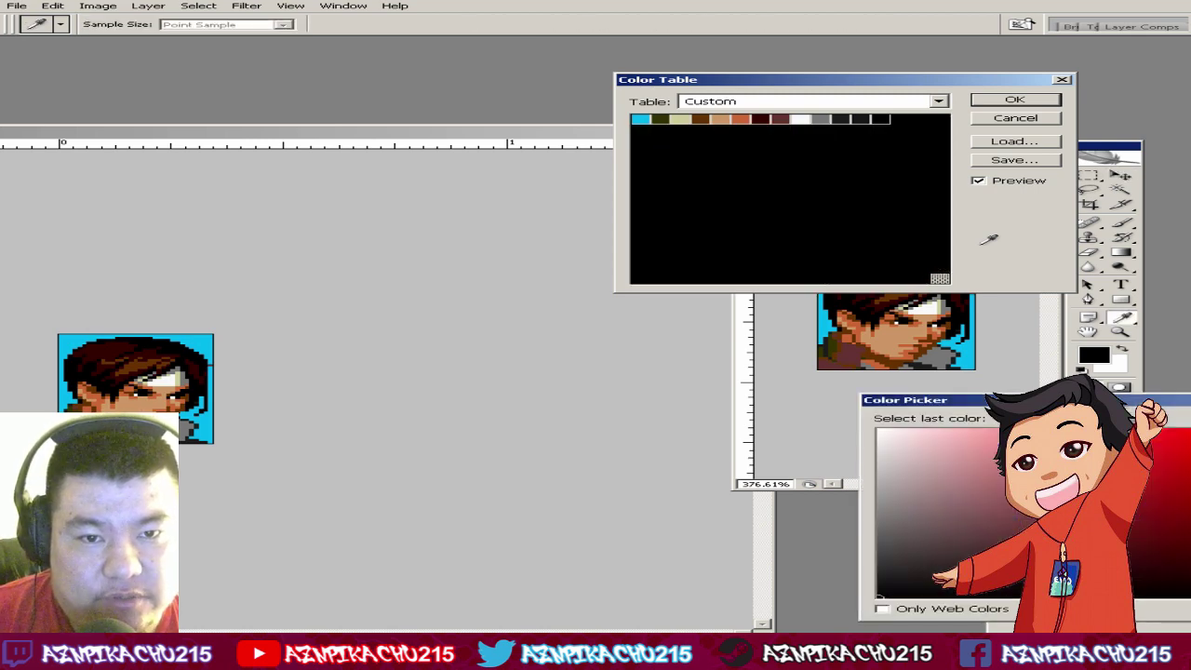
key("Return")
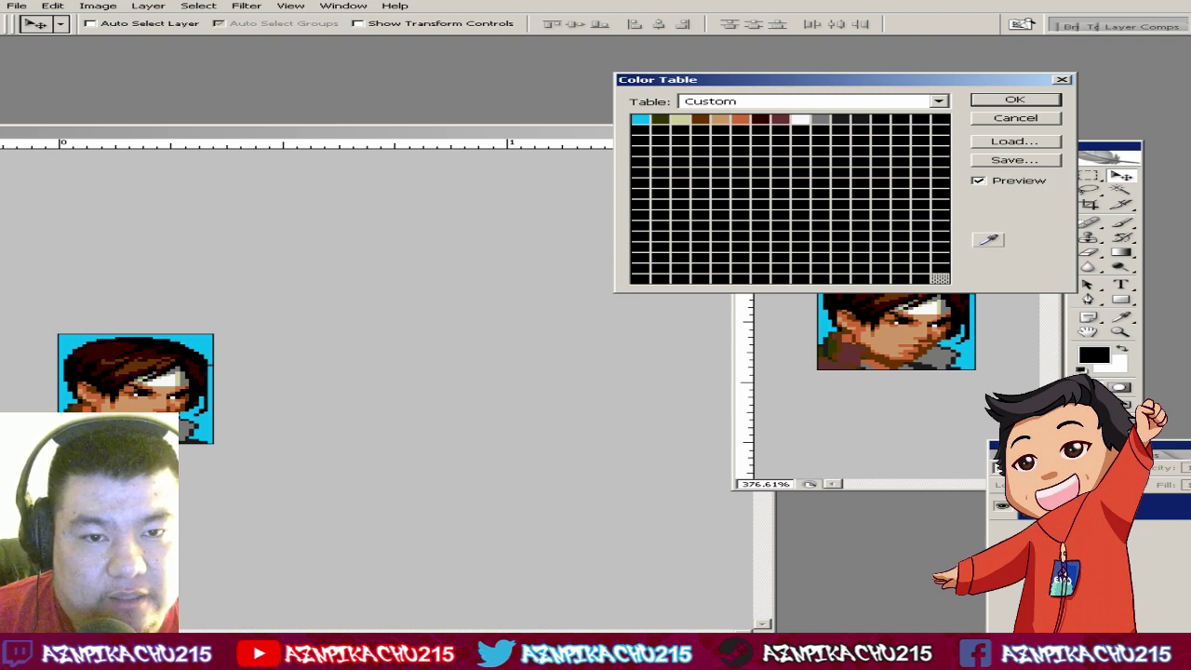
left_click(988, 239)
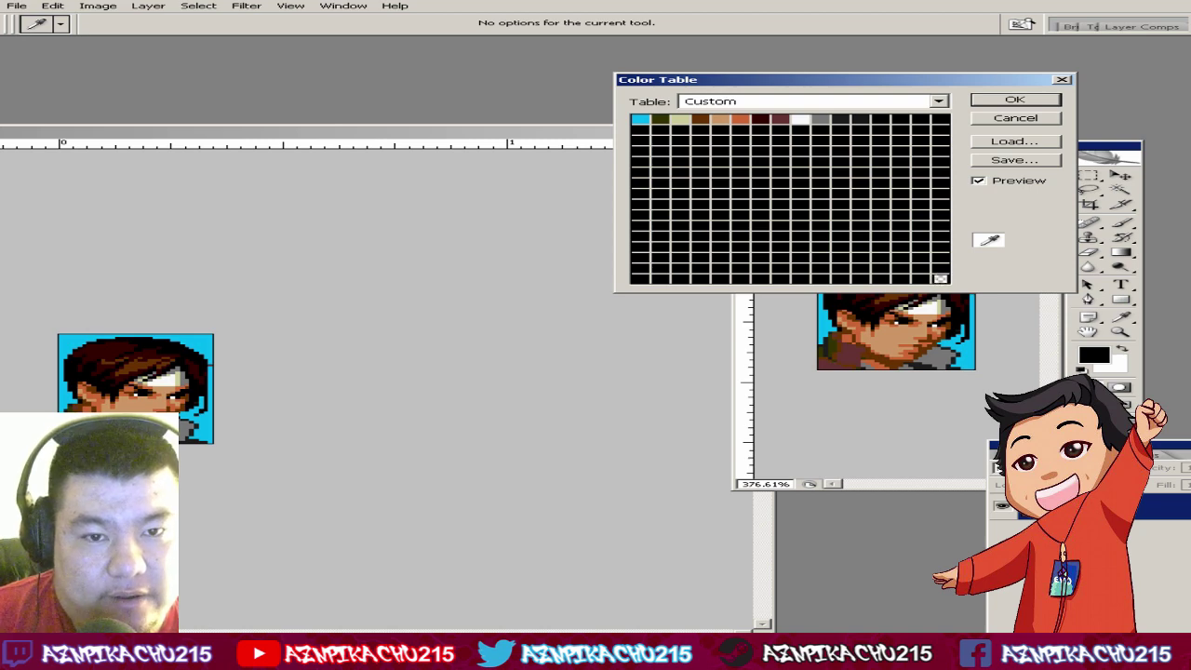
left_click(1014, 98)
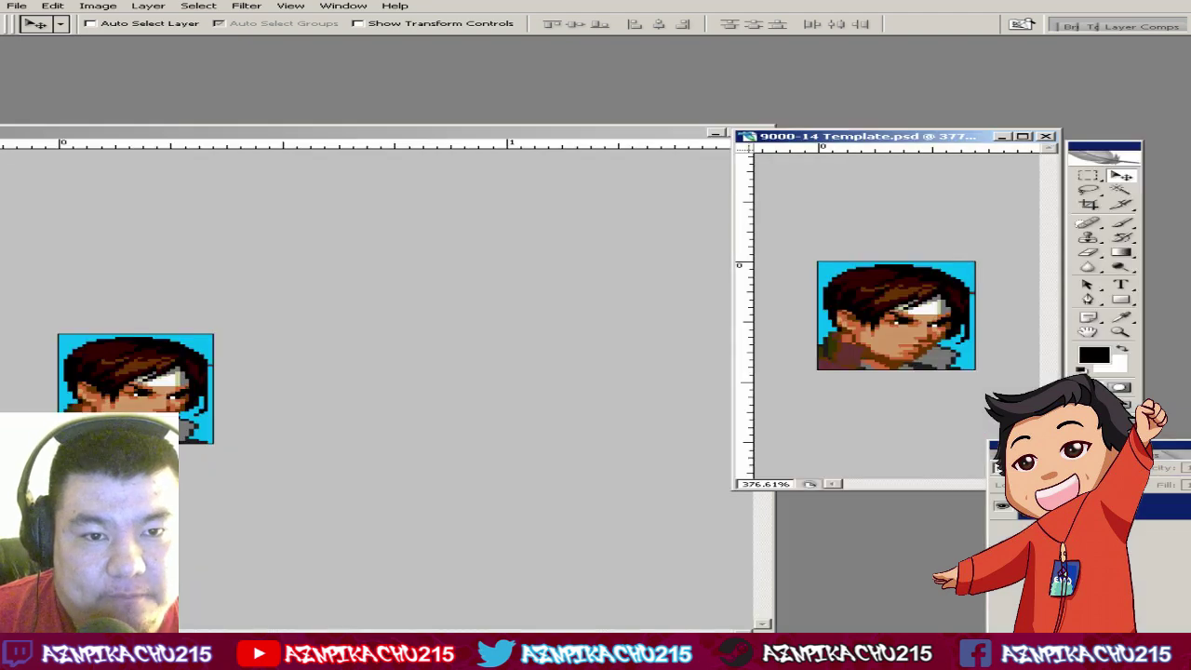
Step: Delete the light-blue background areas around the portrait in the template using the Magic Wand
left_click(1120, 190)
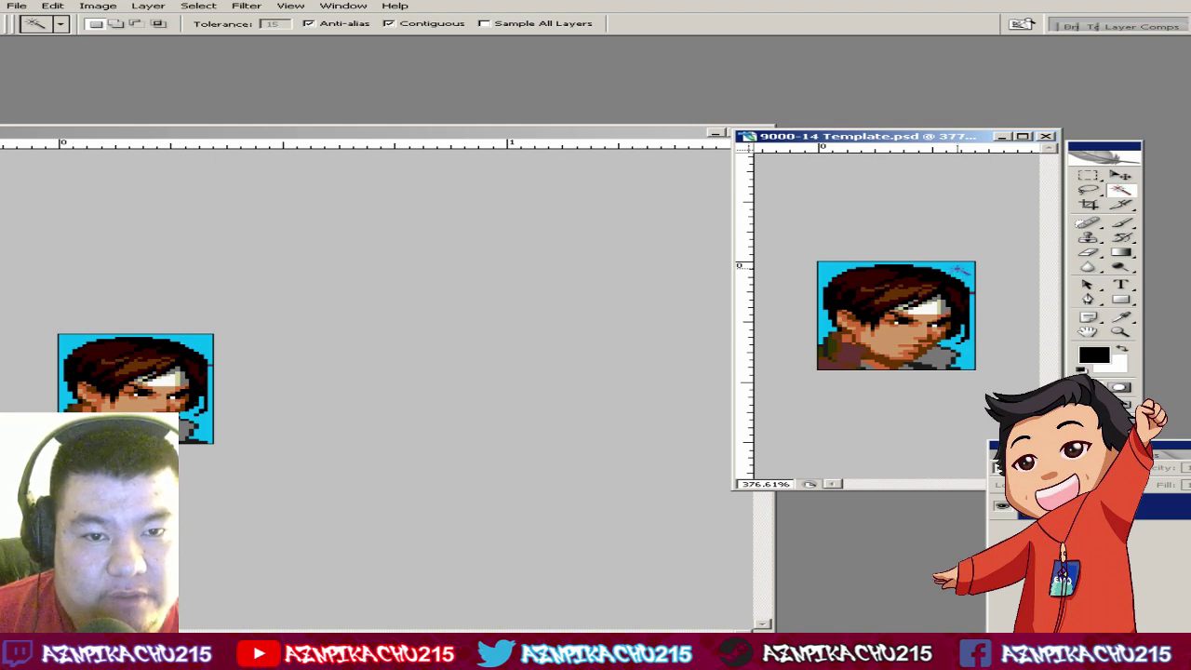
left_click(958, 270)
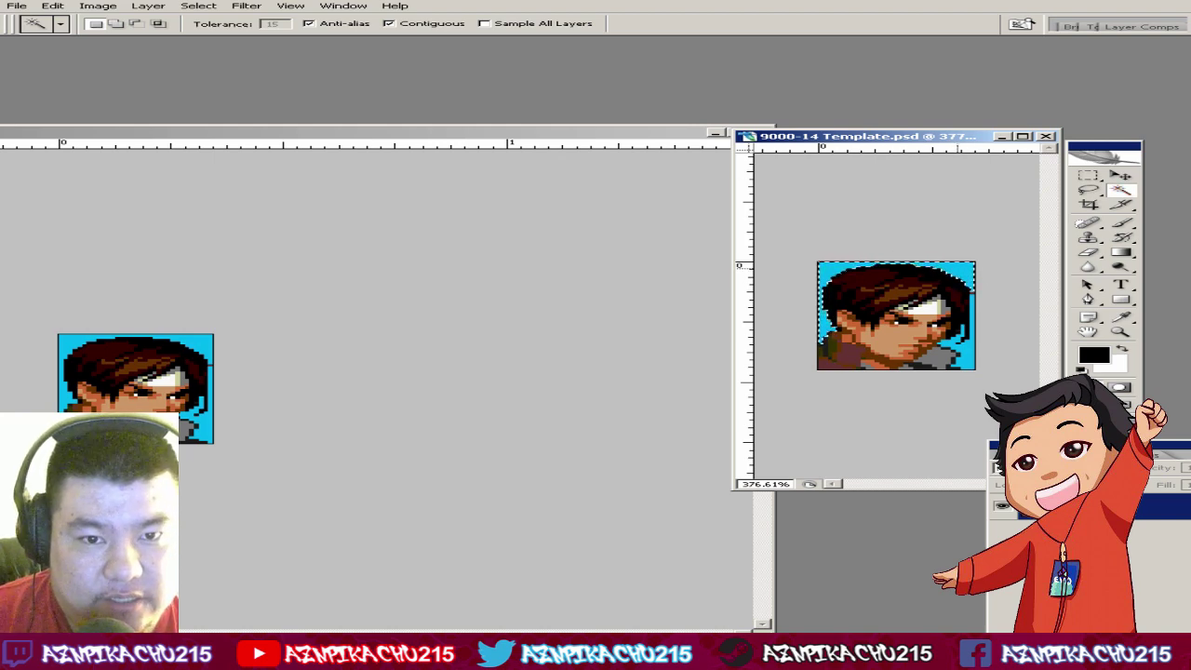
key("Delete")
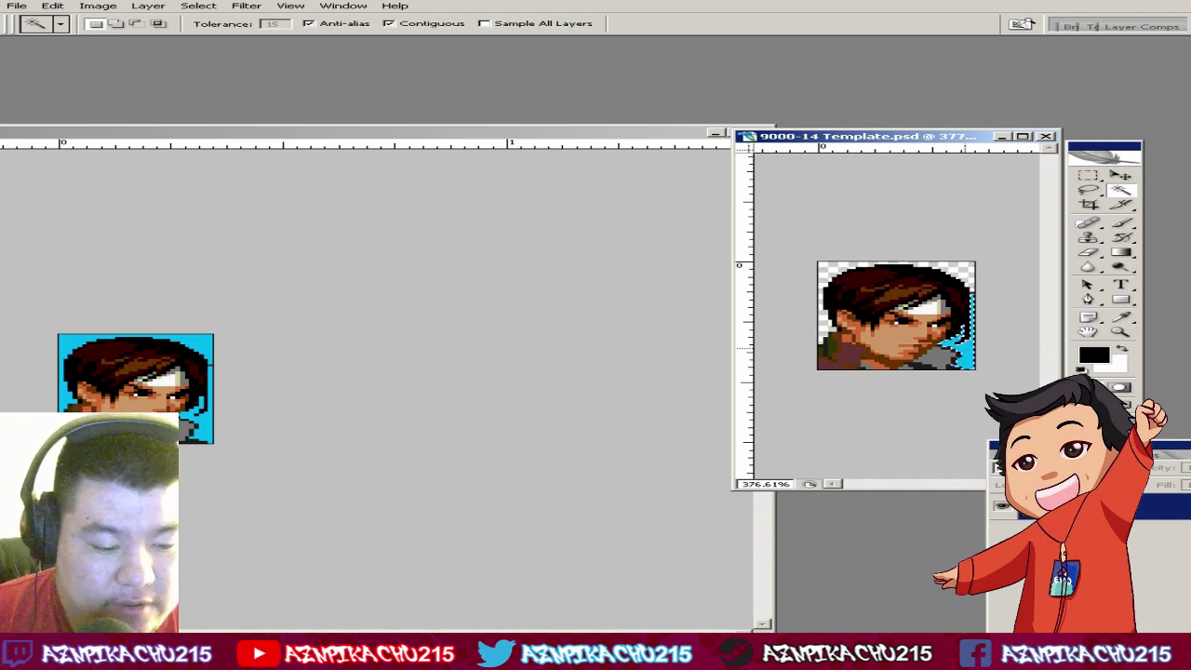
key("c")
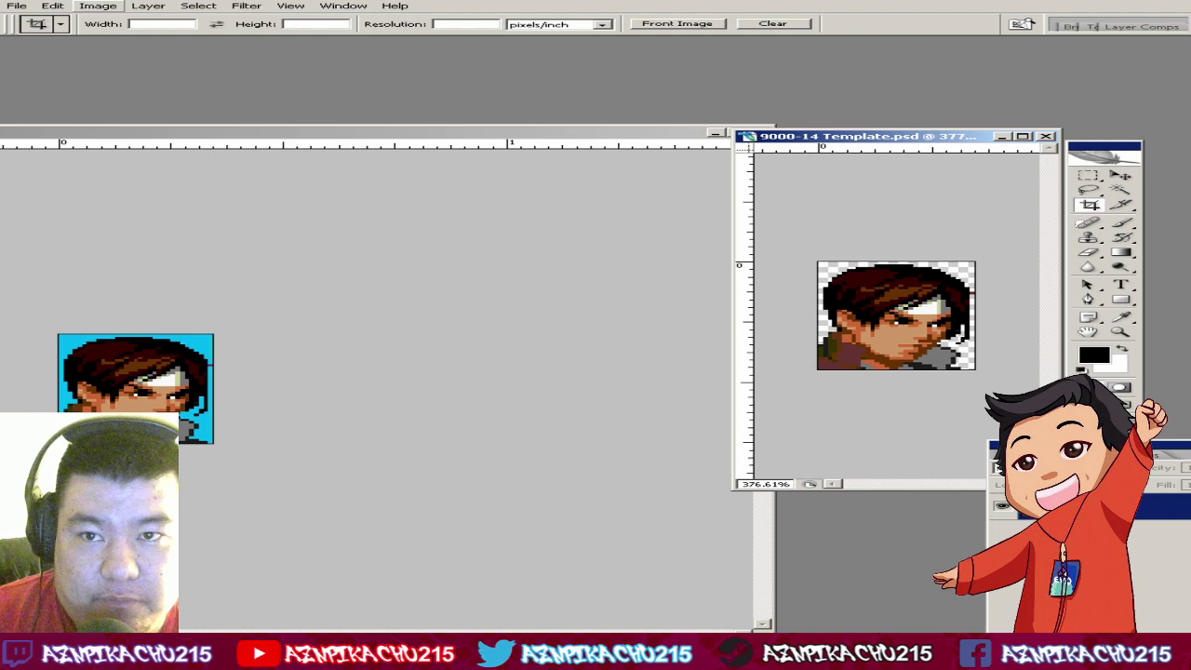
left_click(17, 6)
key("Escape")
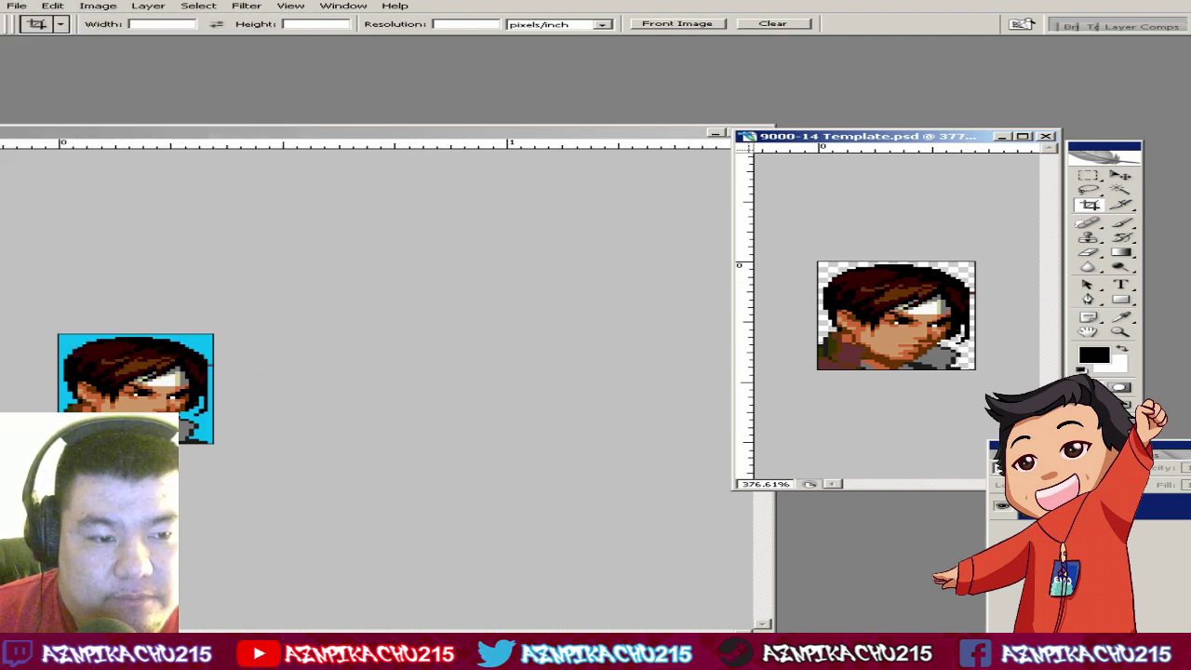
left_click(17, 5)
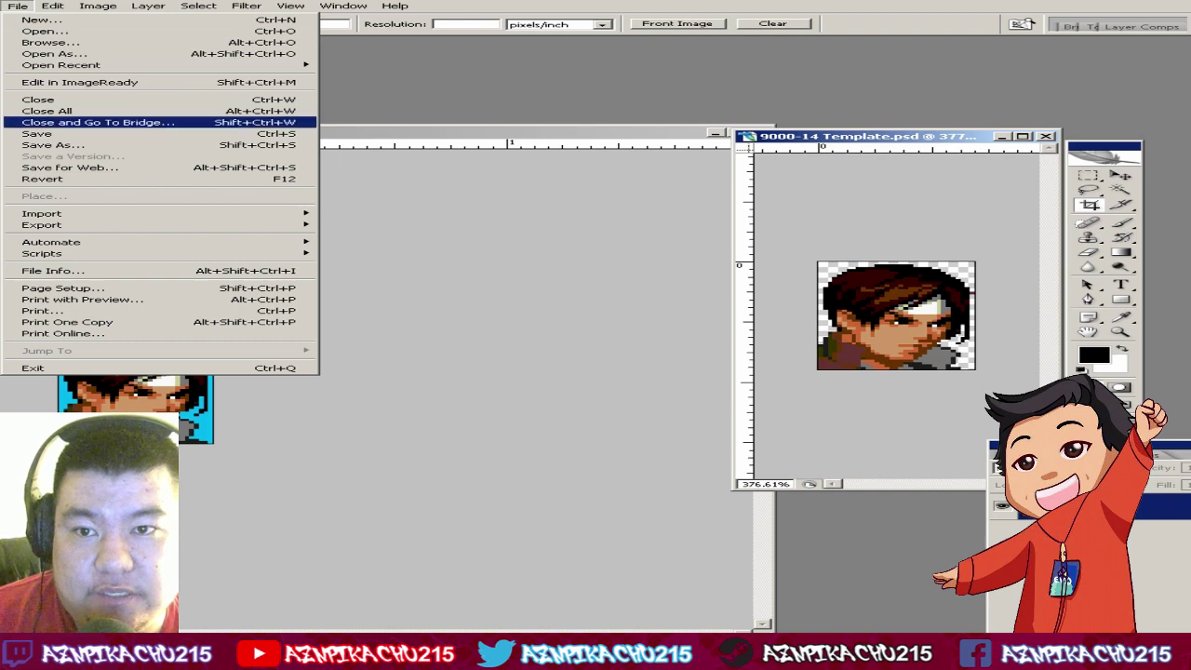
left_click(70, 167)
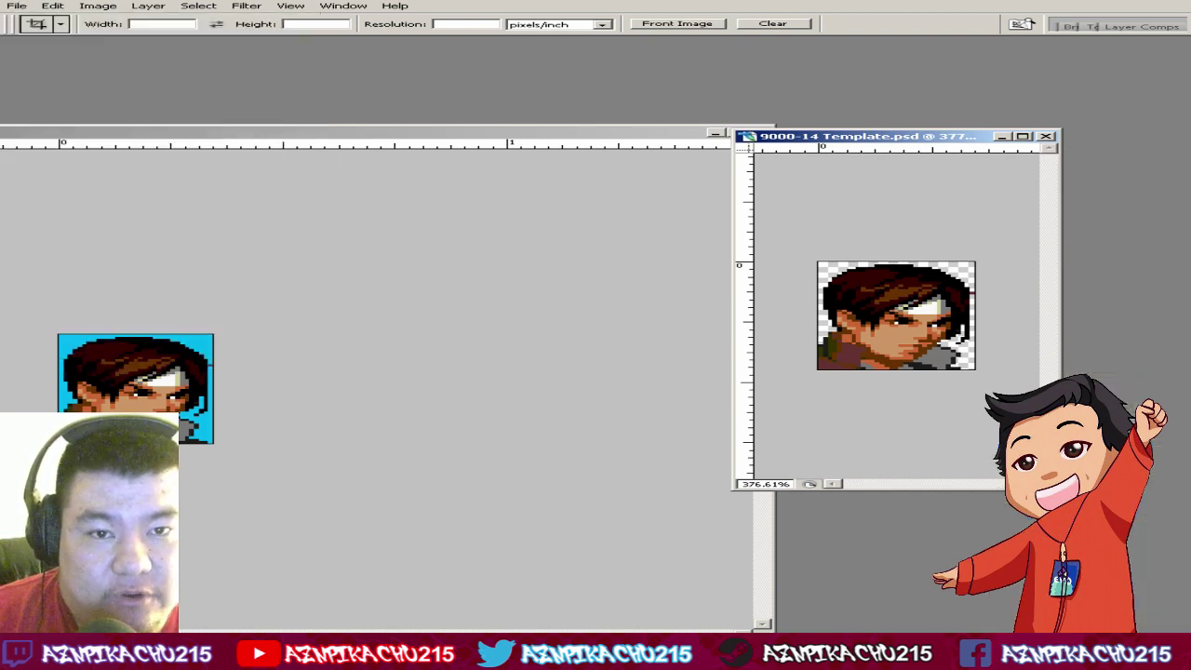
key("Tab")
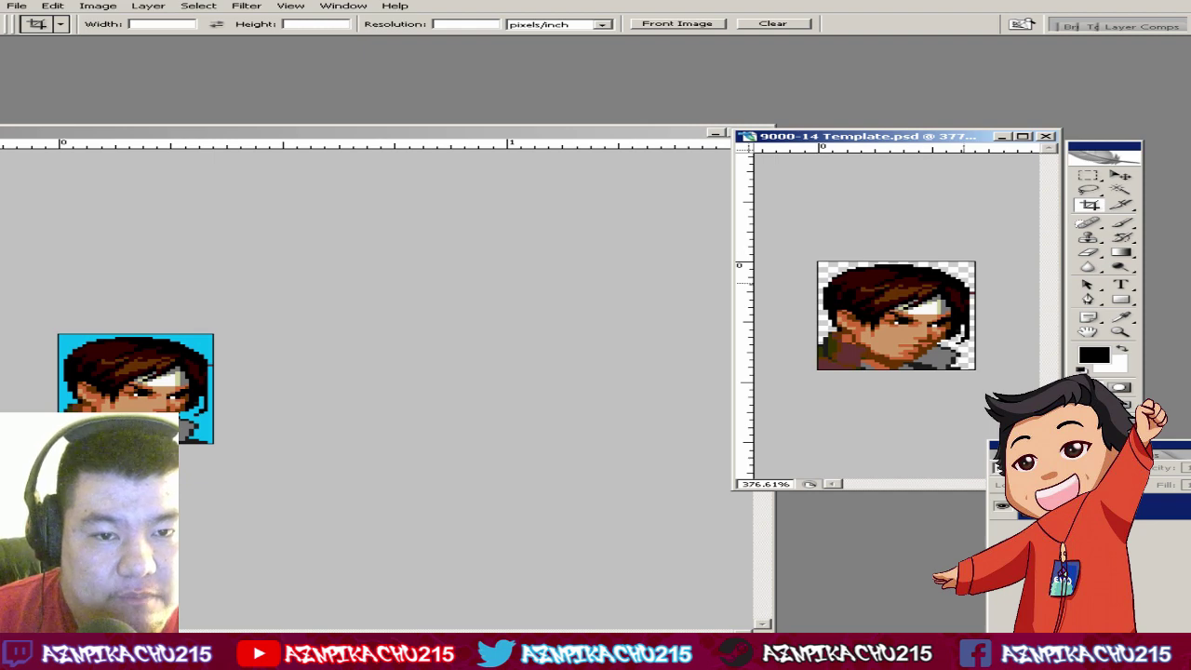
Step: Save the icon to the Desktop as Kyo-3.pcx in PCX format, replacing the existing file of that name
left_click(17, 6)
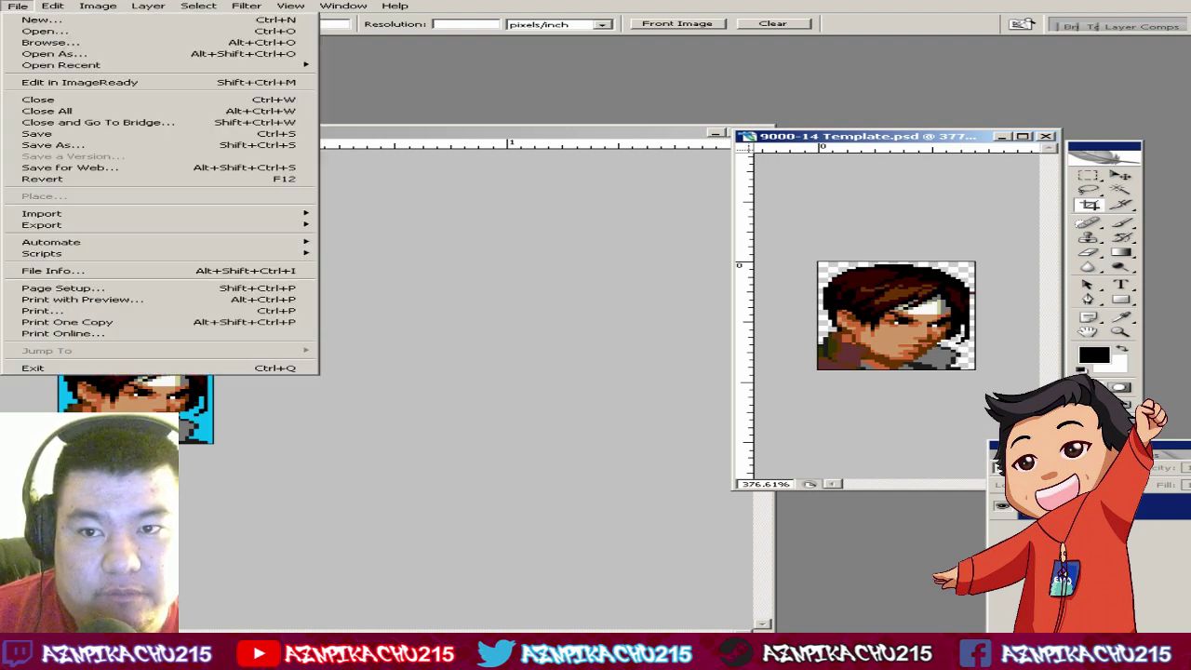
key("Return")
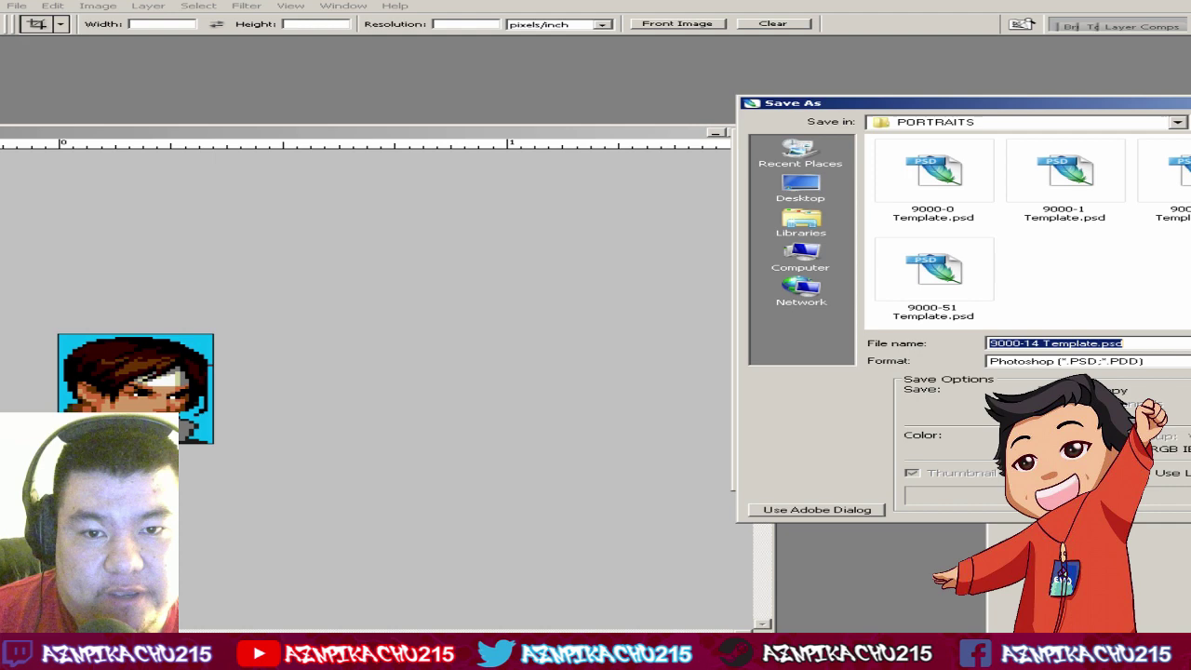
left_click(800, 187)
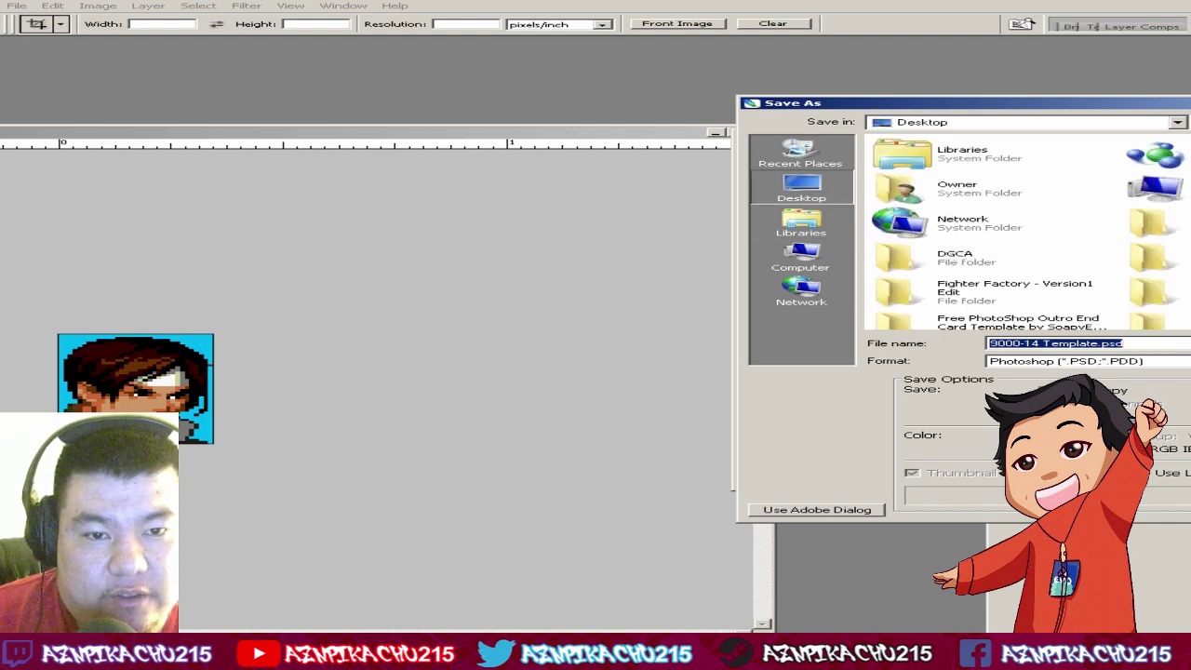
left_click(1065, 361)
left_click(1126, 416)
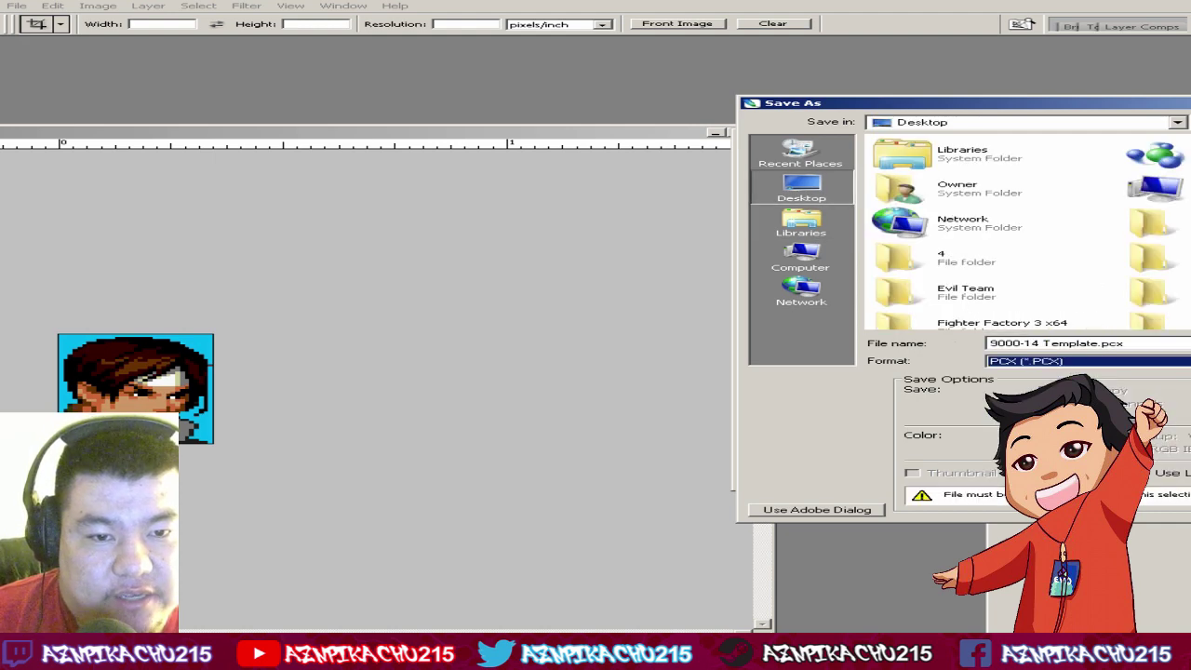
key("shift+Tab")
type("Kyo")
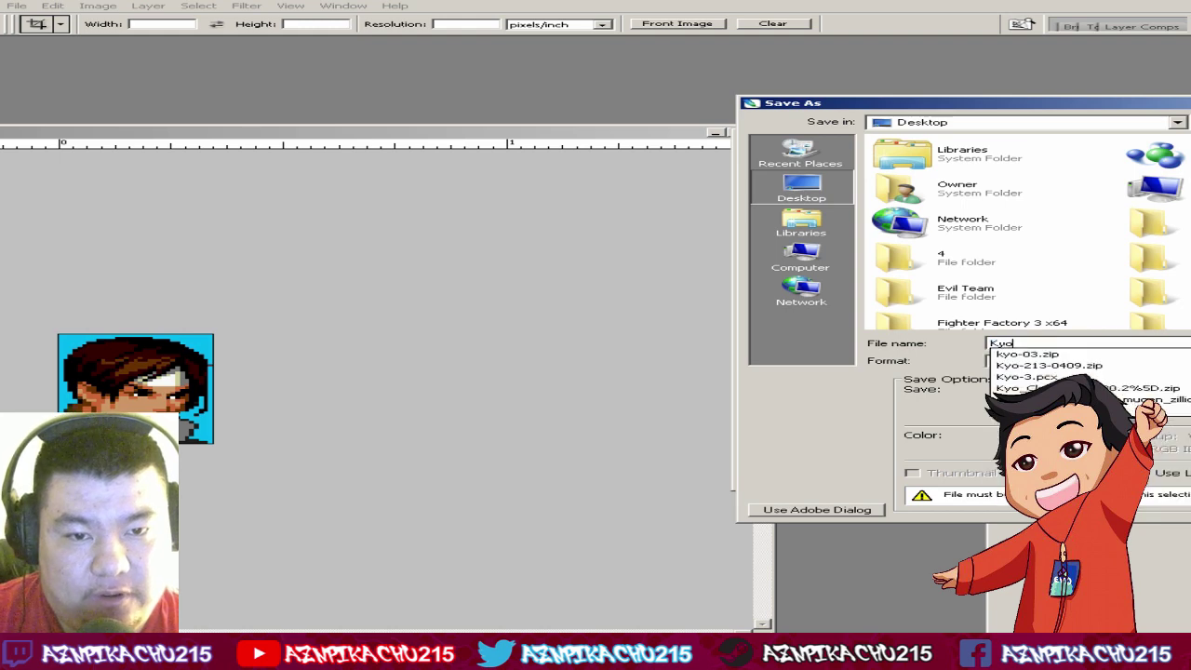
type("-3")
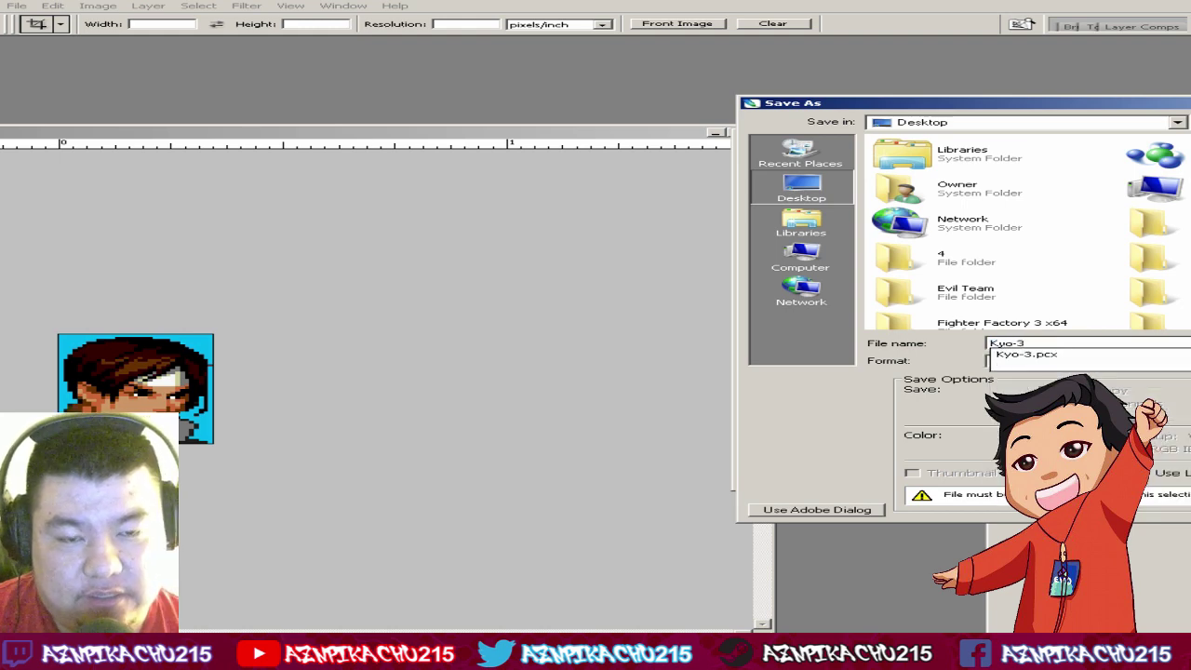
key("Return")
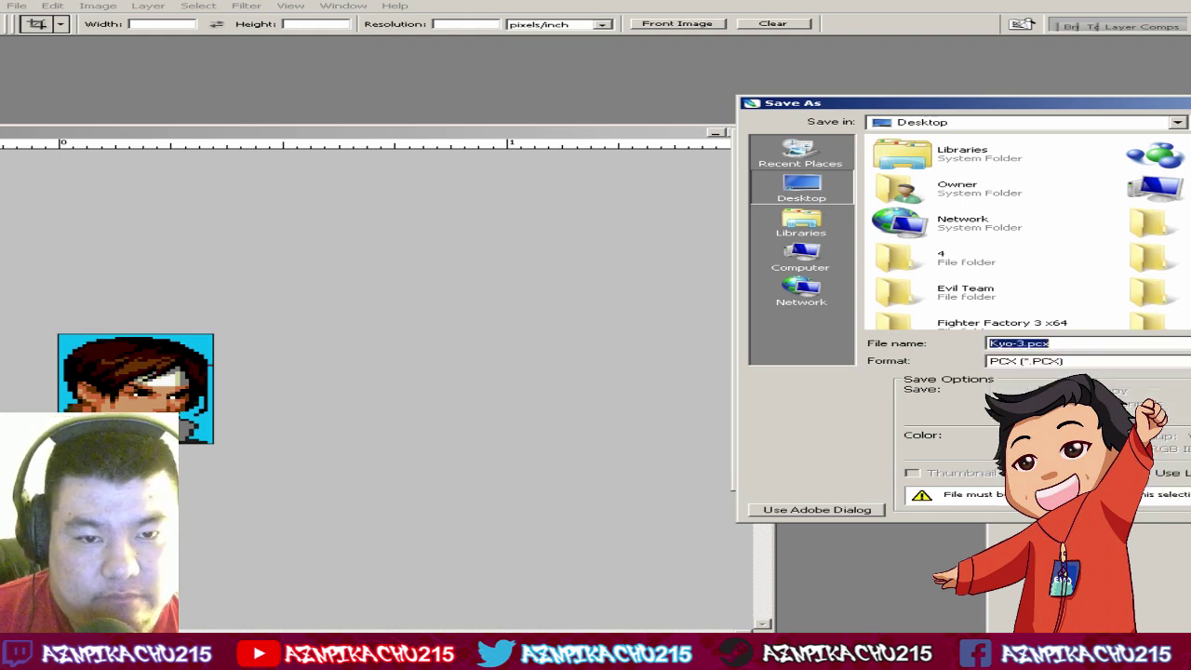
key("Return")
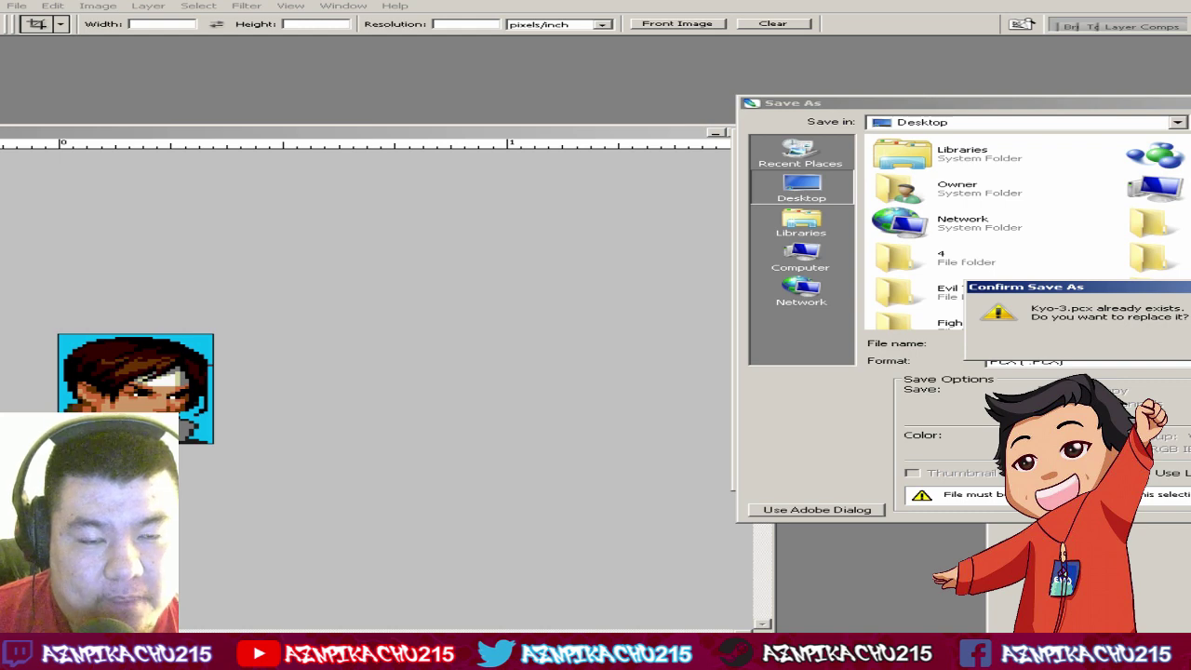
key("Return")
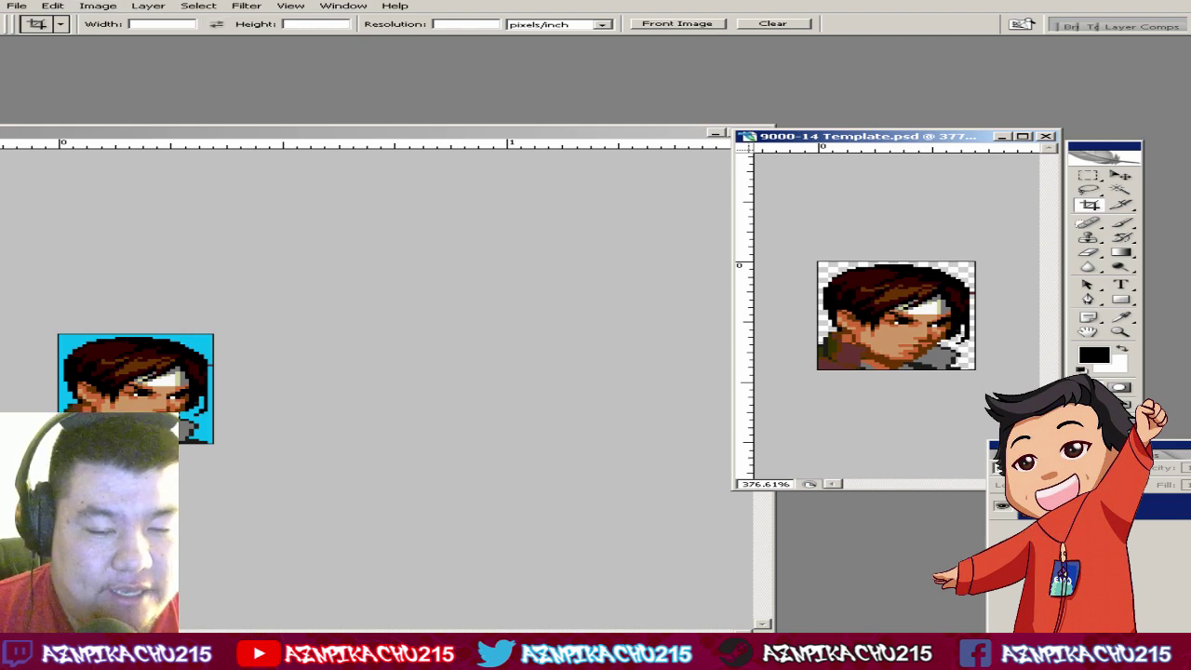
Step: Switch to Fighter Factory and load Kyo-3.pcx from the Desktop as a new sprite
key("alt+Tab")
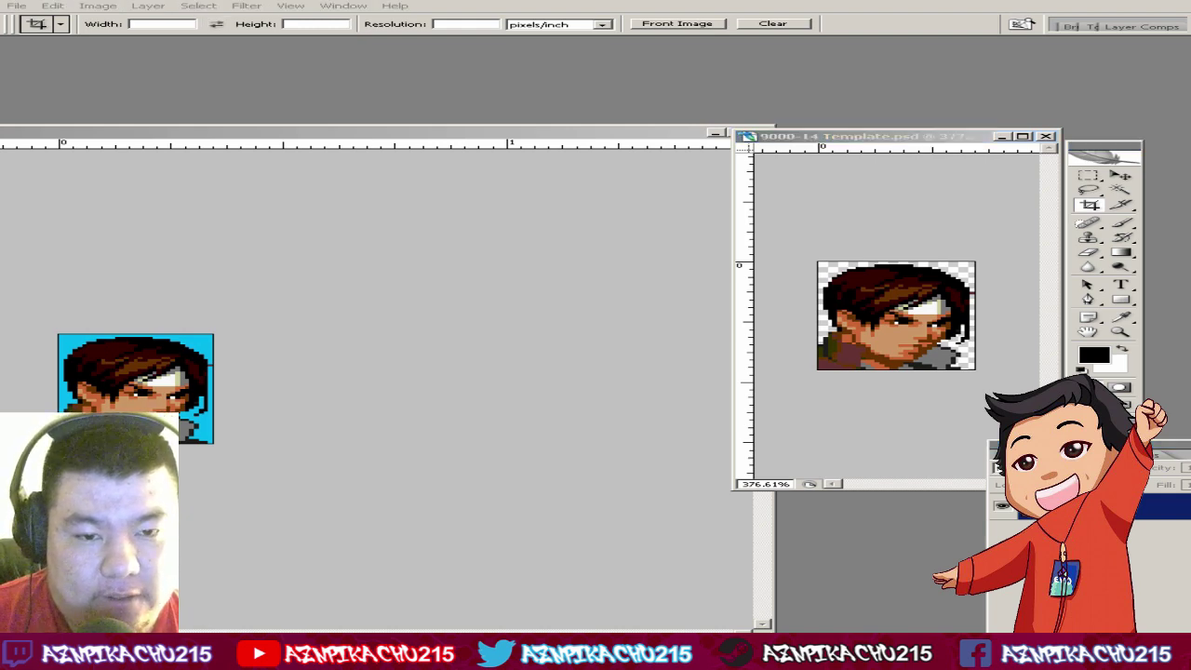
key("alt+Tab")
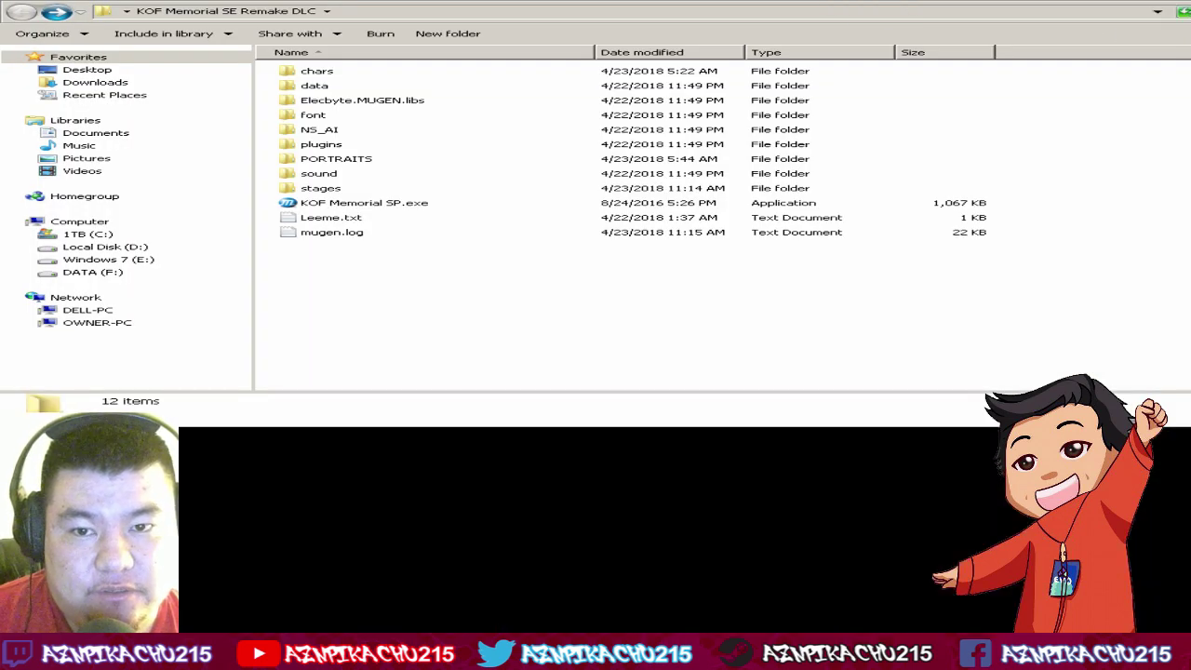
key("alt+Tab")
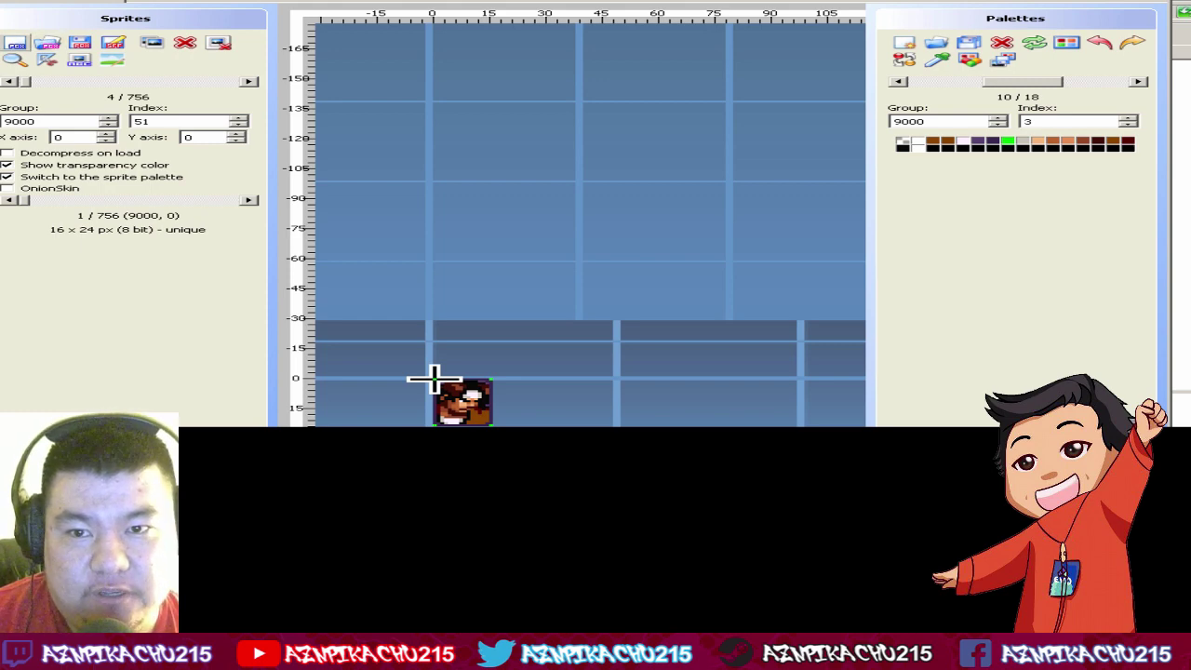
left_click(15, 43)
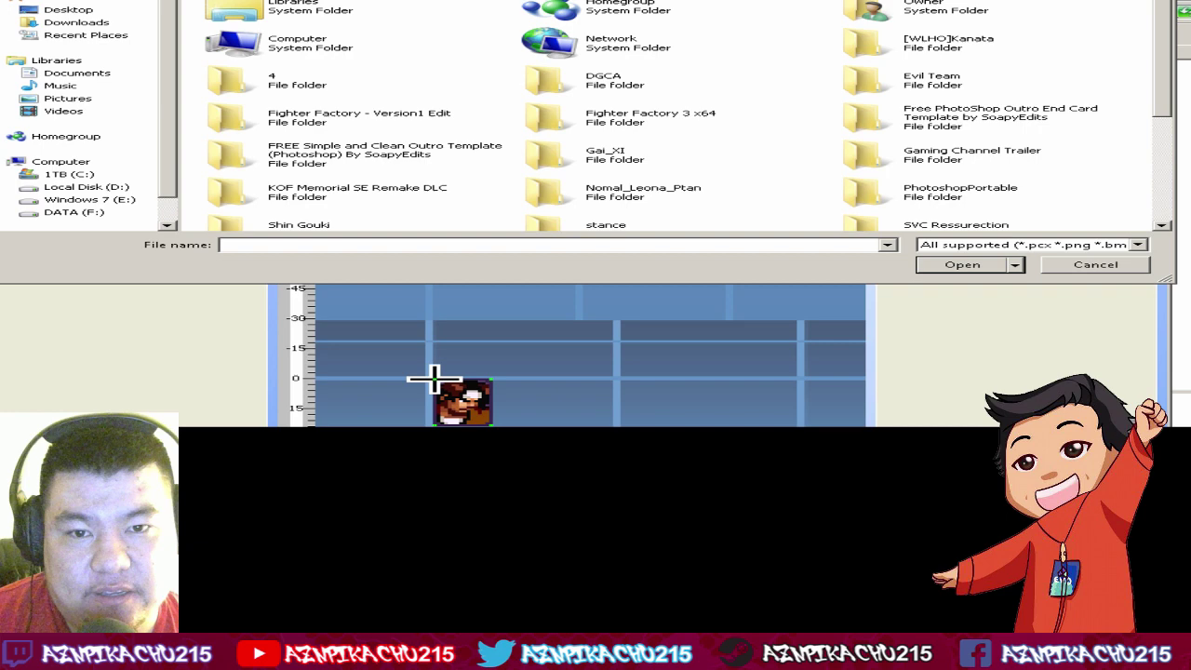
scroll(679, 116, "down", 5)
double_click(614, 149)
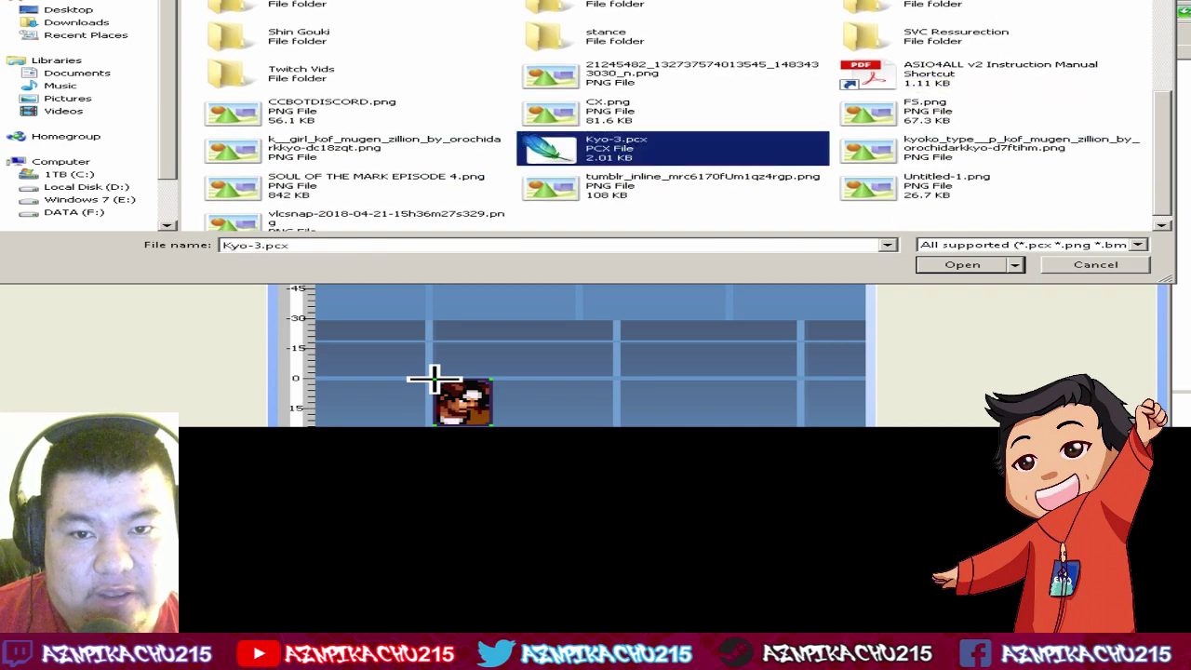
Step: Add the sprite with group 9000 and index 14, then save the character's sprites
type("900")
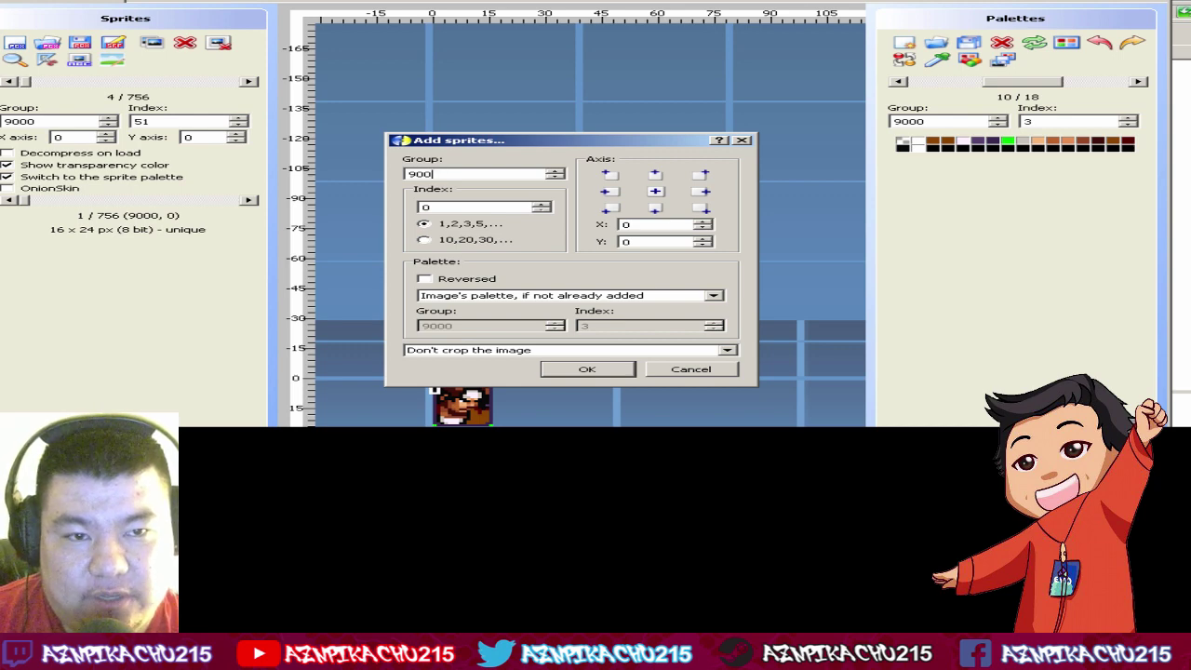
type("0")
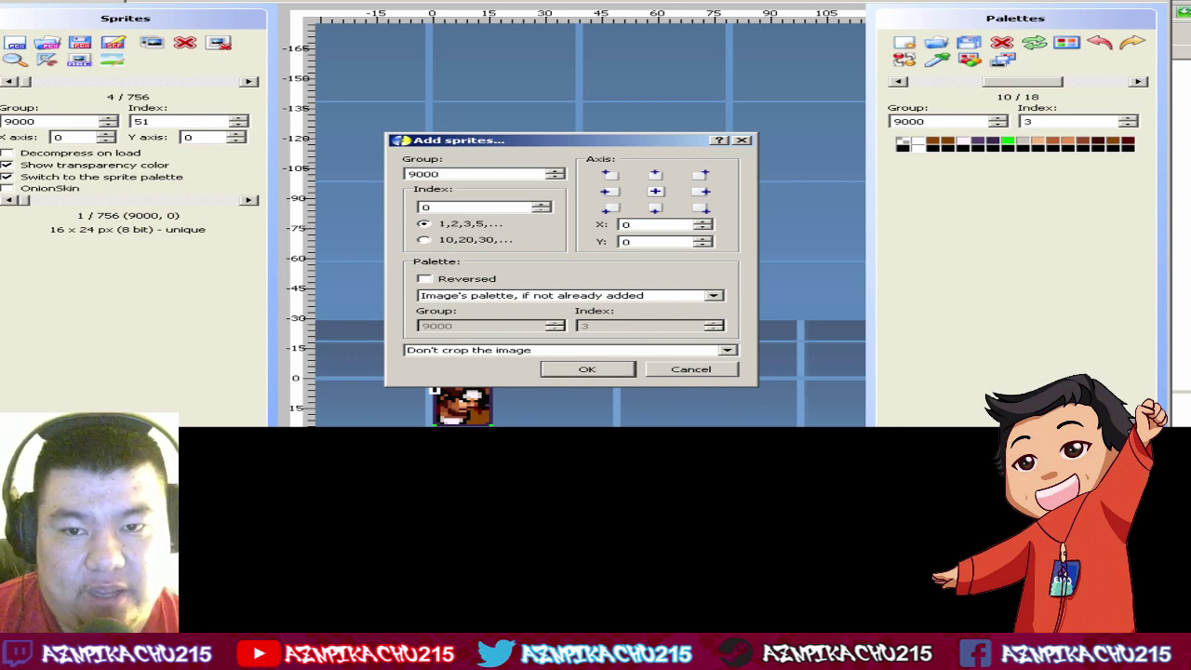
key("Tab")
type("14")
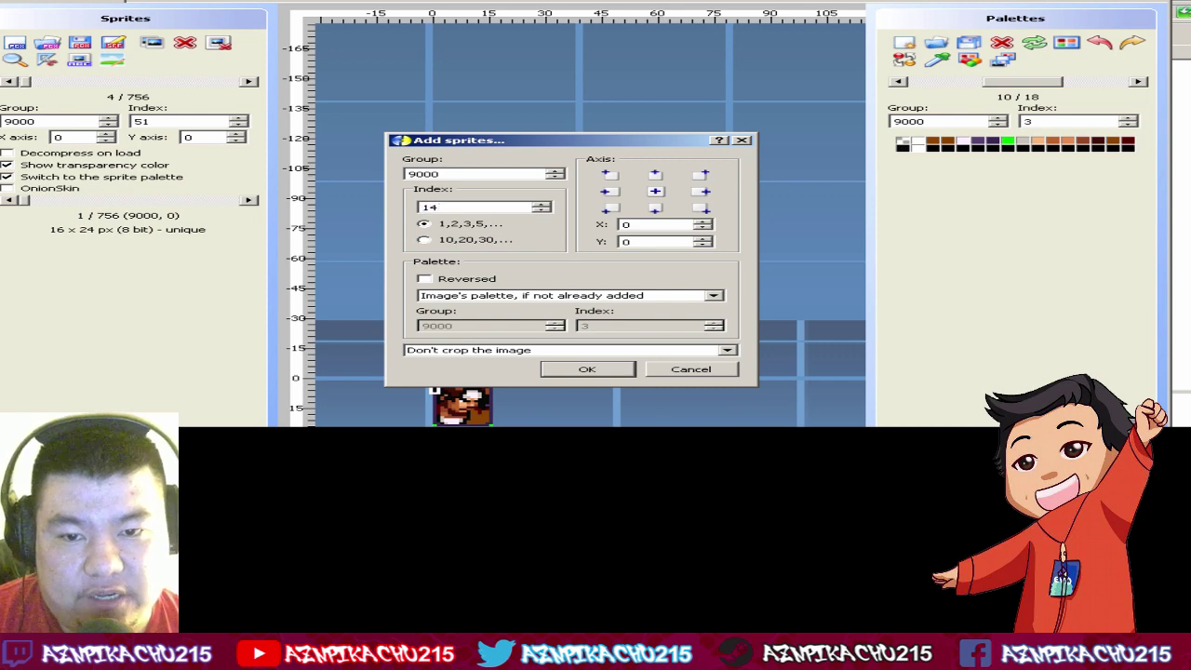
key("Return")
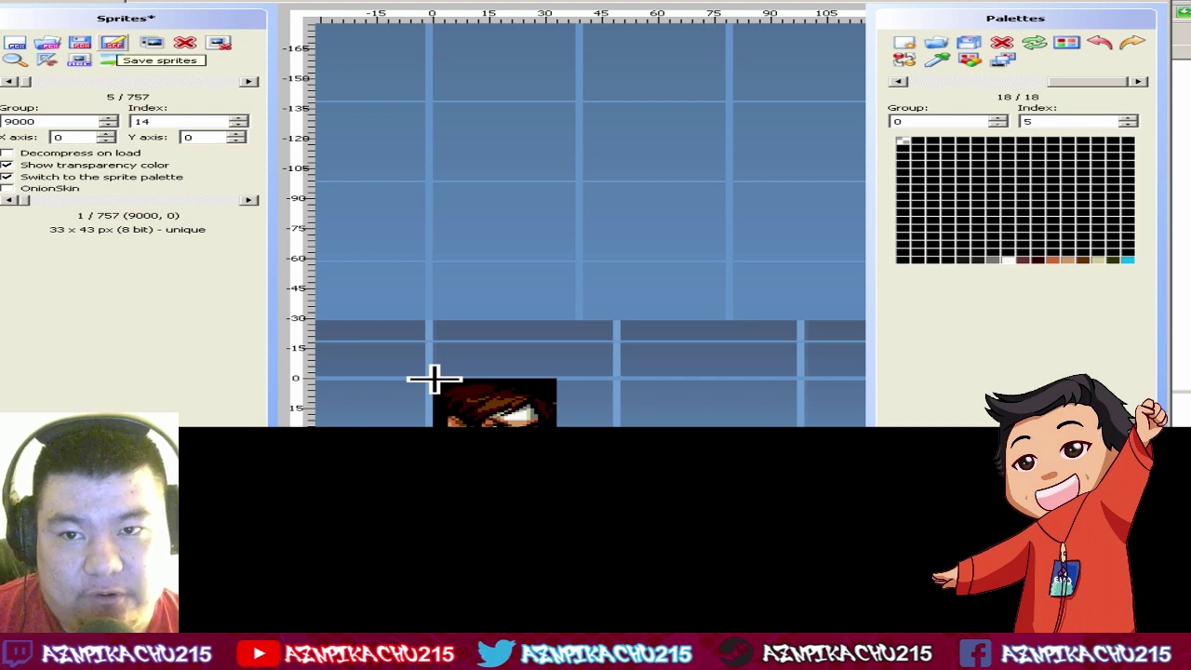
left_click(112, 43)
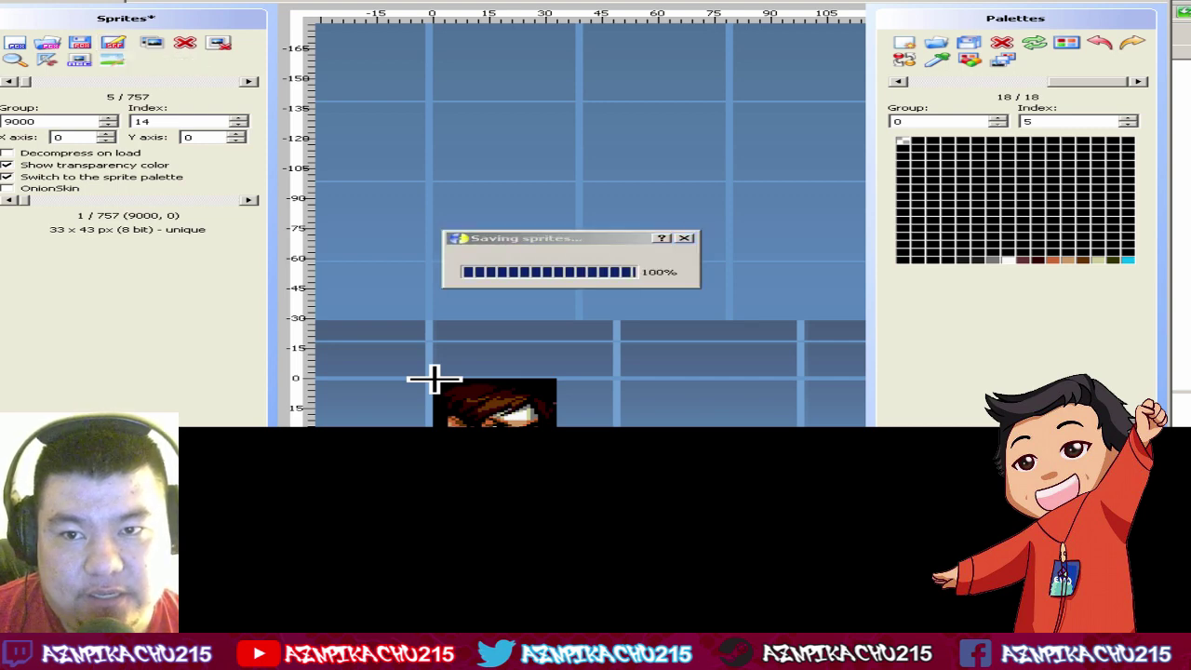
Step: Switch to the KOF Memorial SE Remake DLC folder, launch KOF Memorial SP.exe and enter Practice mode
key("alt+Tab")
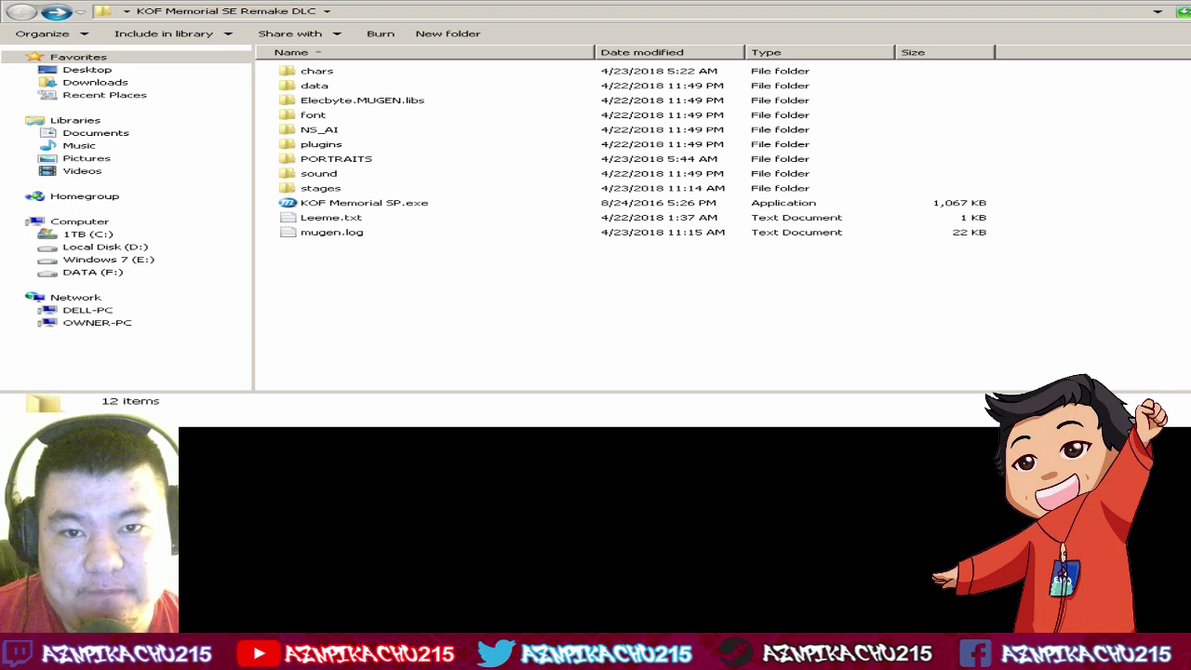
left_click(364, 203)
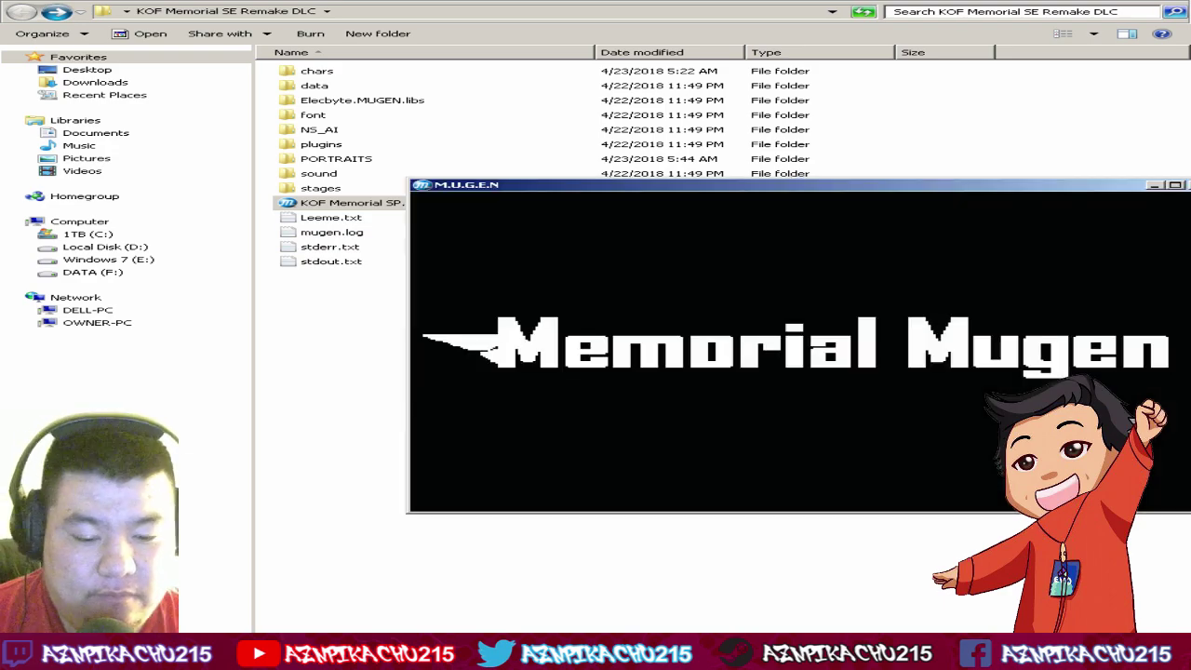
key("Up")
key("Up")
key("Up")
key("Up")
key("Return")
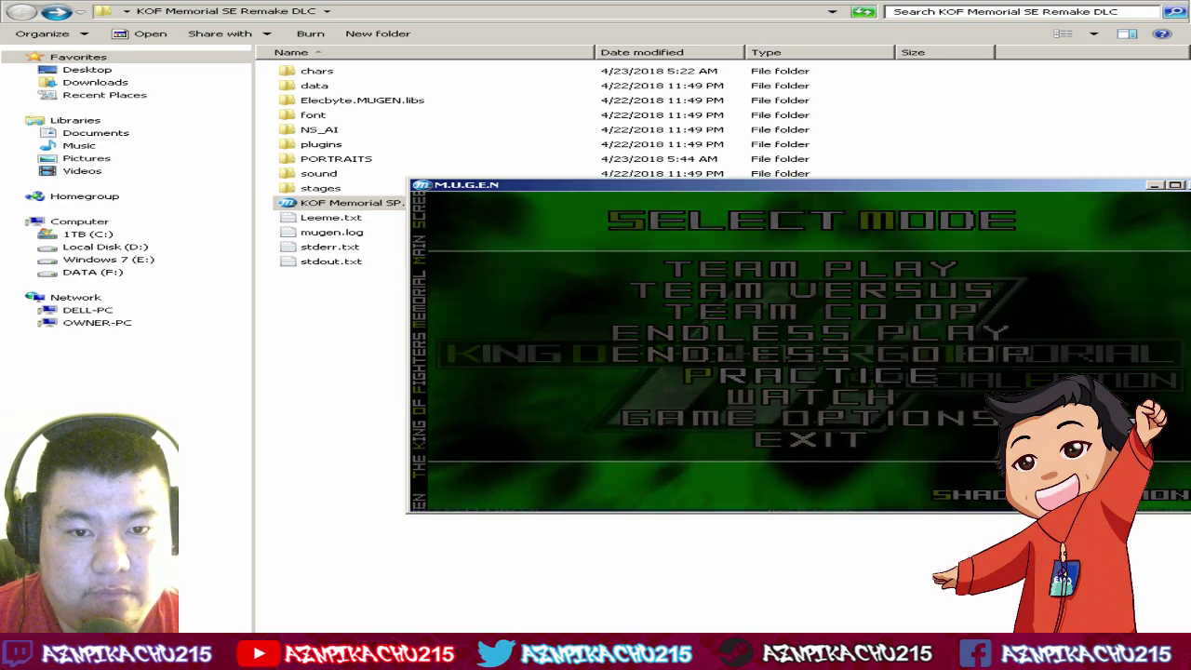
Step: Start a training match with KYO-03-ANOTHER on both sides and Stage 2, Kasumi 5 Stage
key("Return")
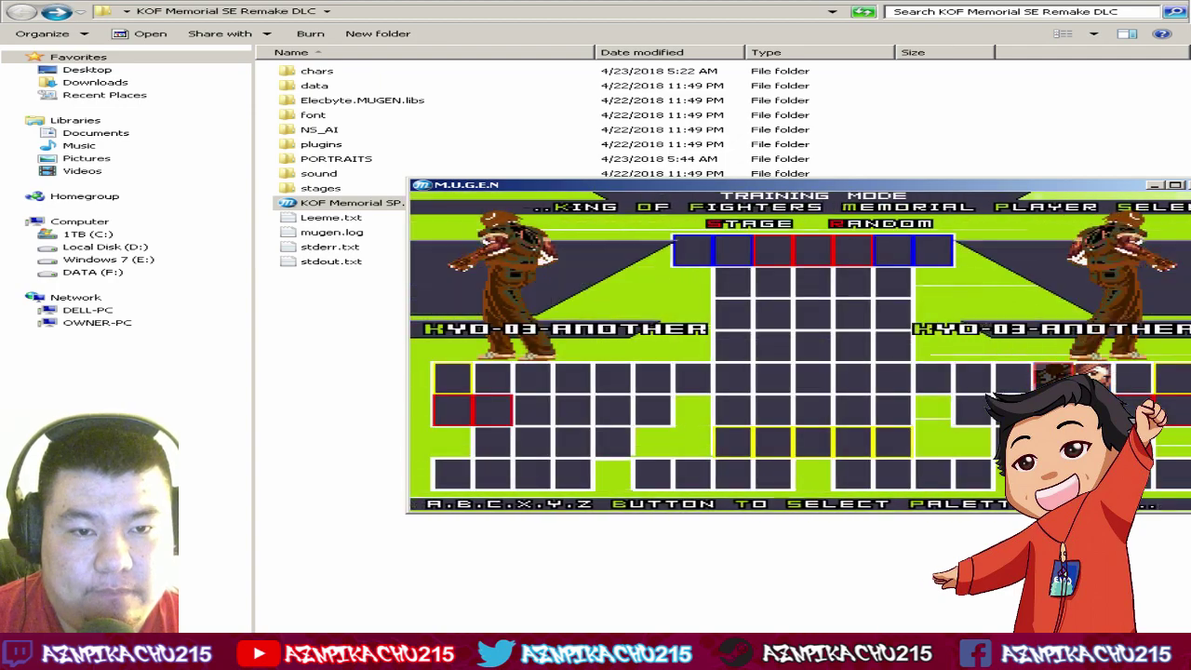
key("Return")
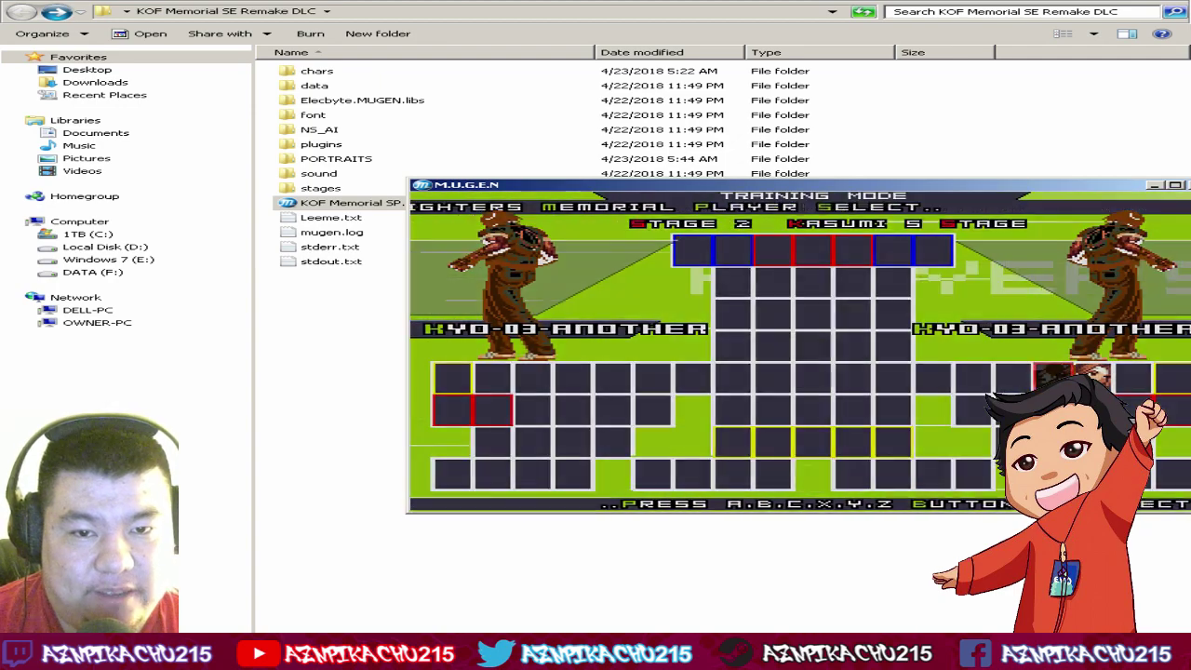
key("Return")
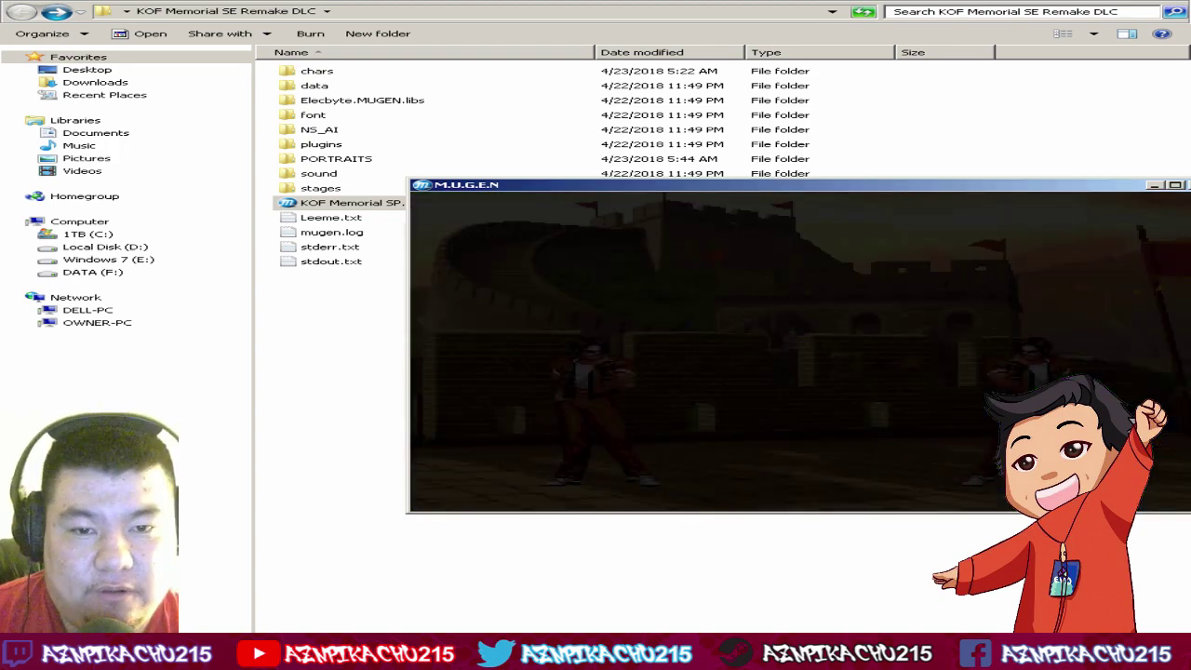